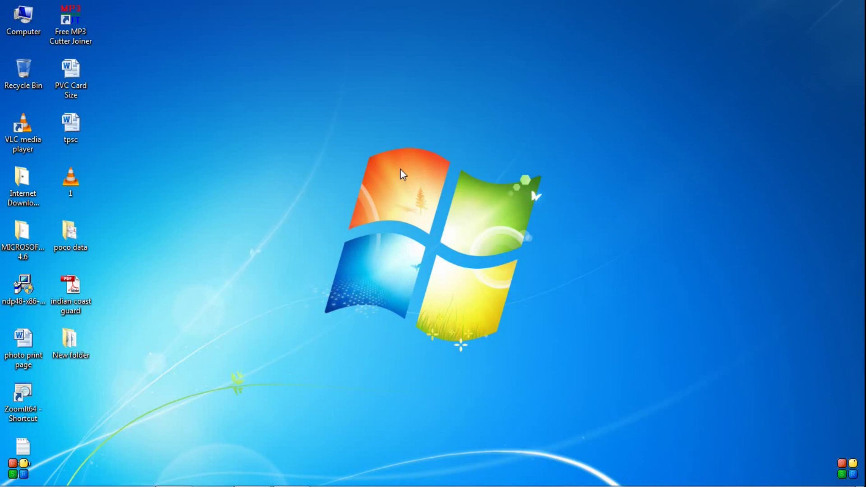
- Refresh the Windows 7 desktop twice from its right-click menu
right_click(386, 149)
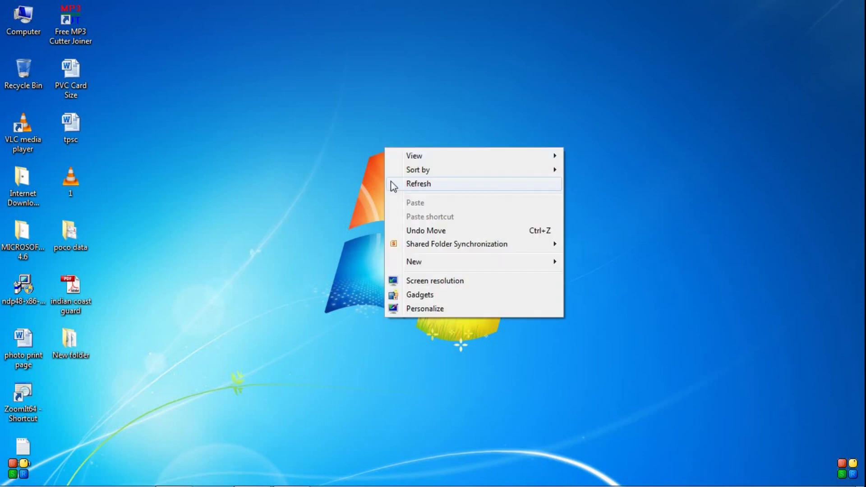
click(392, 186)
right_click(385, 149)
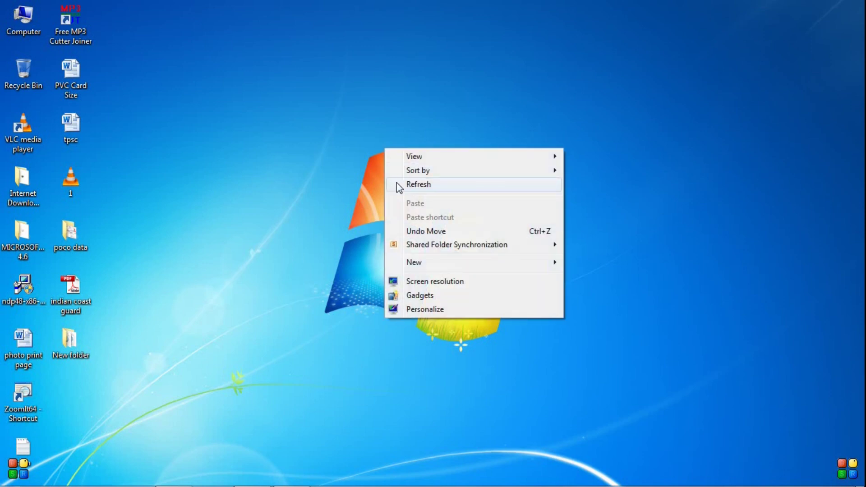
click(397, 183)
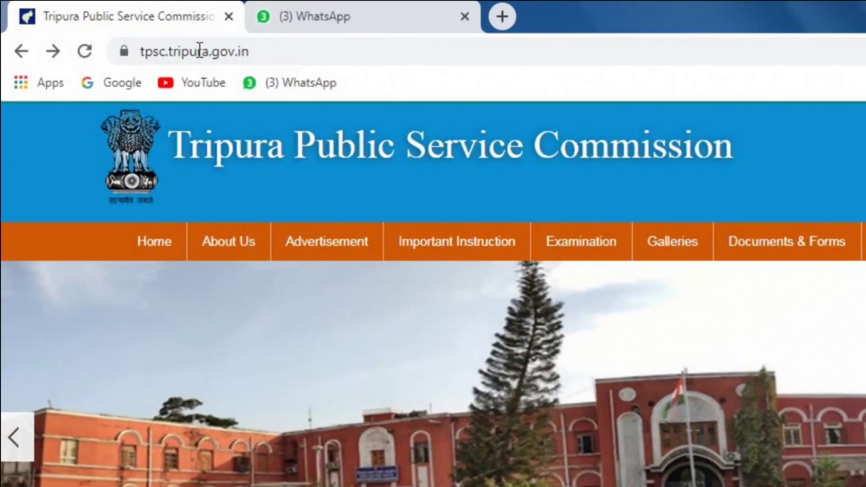
- On the tpsc.tripura.gov.in site, open the Online Application portal from the left menu
click(252, 52)
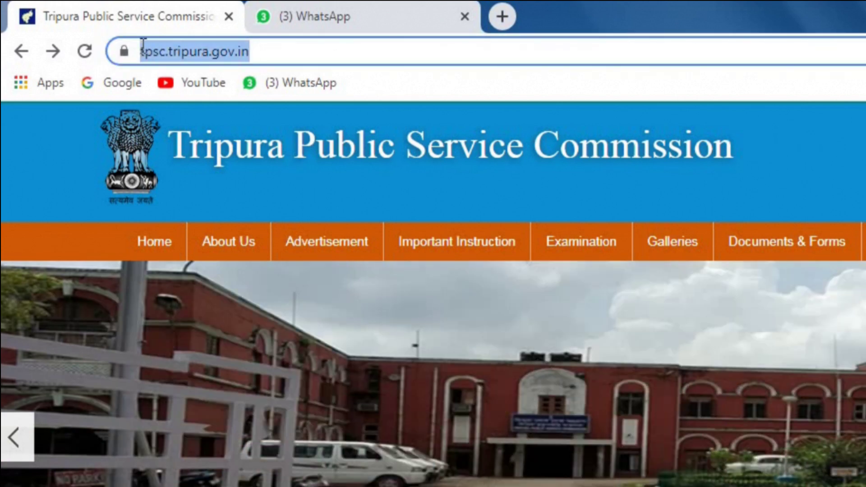
click(292, 50)
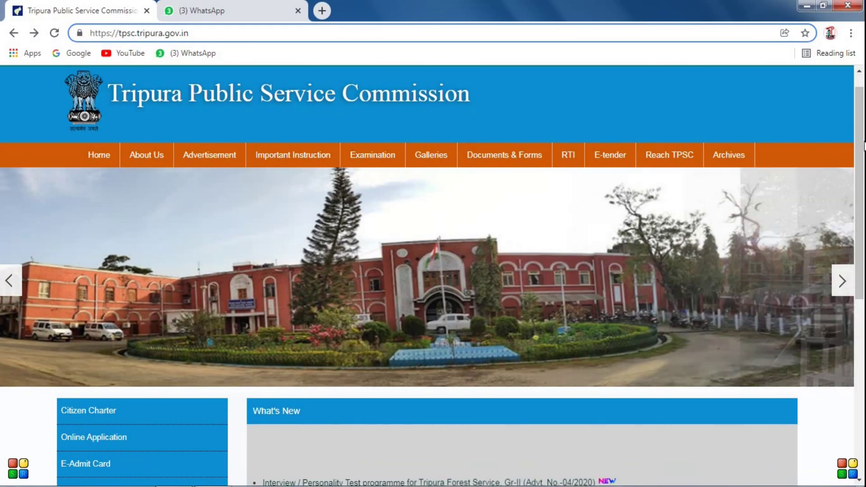
click(864, 146)
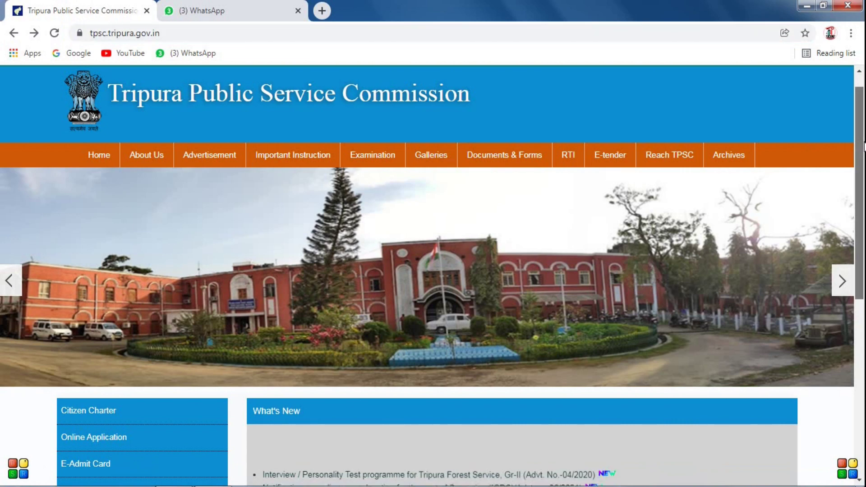
scroll(465, 217, down, 3)
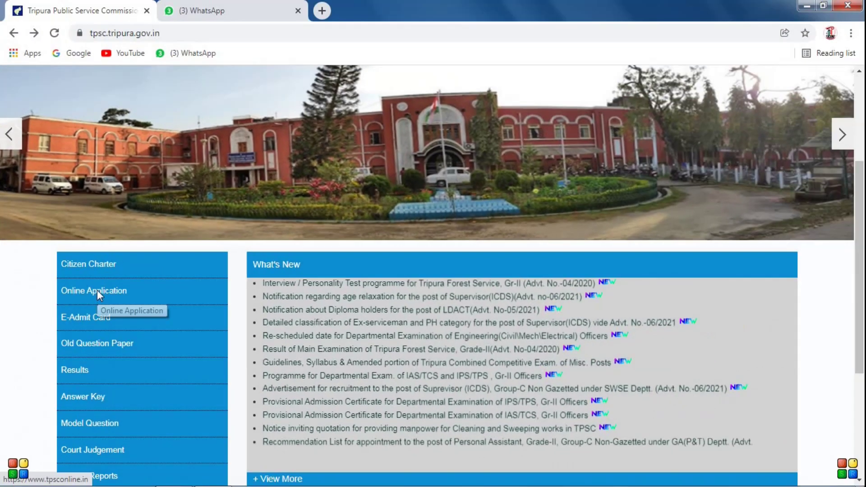
click(147, 231)
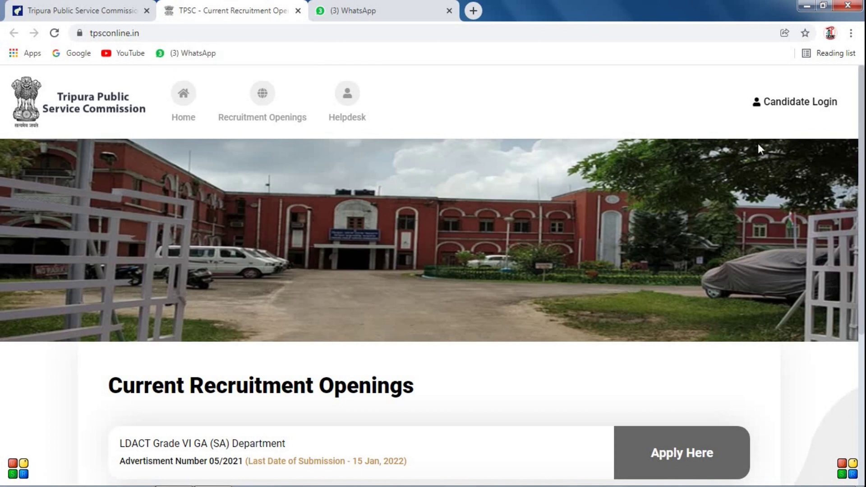
- Find the LDACT Grade VI GA (SA) Department opening, advertisement 05/2021, and choose Apply Here
drag(864, 150, 865, 167)
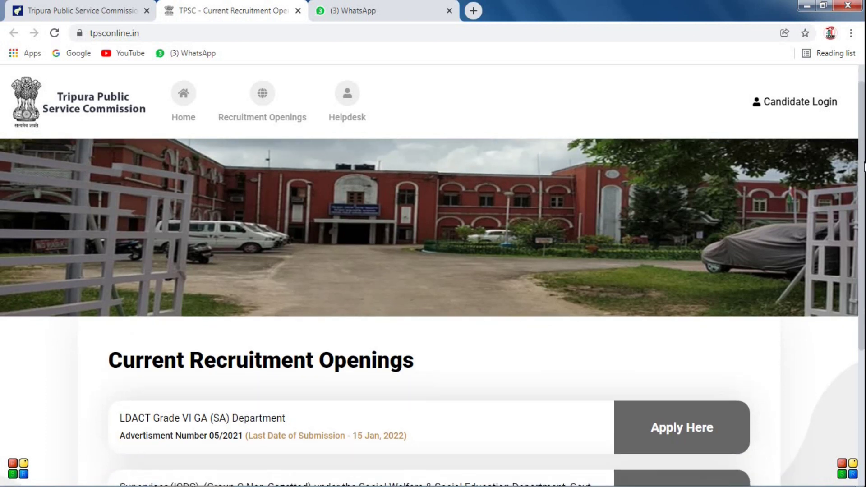
scroll(864, 166, down, 4)
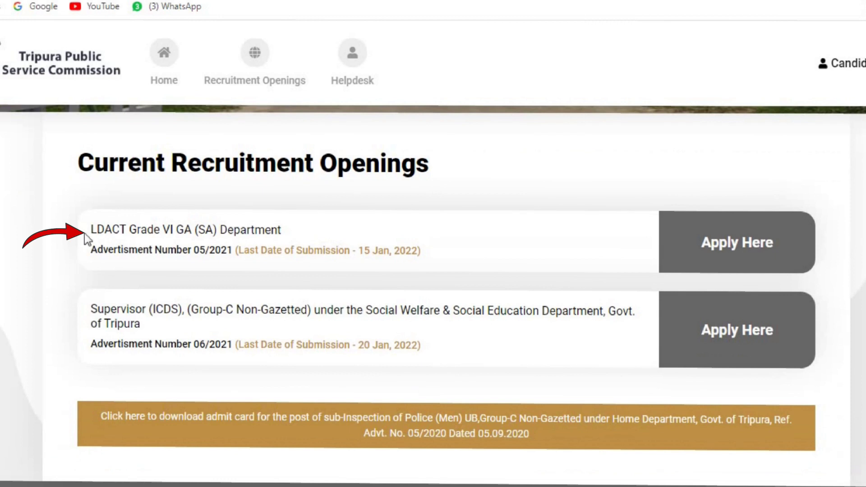
drag(88, 230, 296, 228)
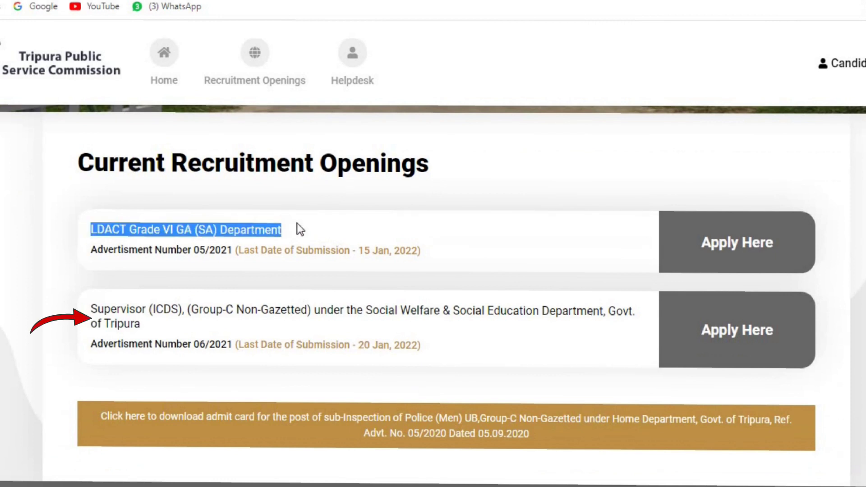
drag(96, 250, 237, 251)
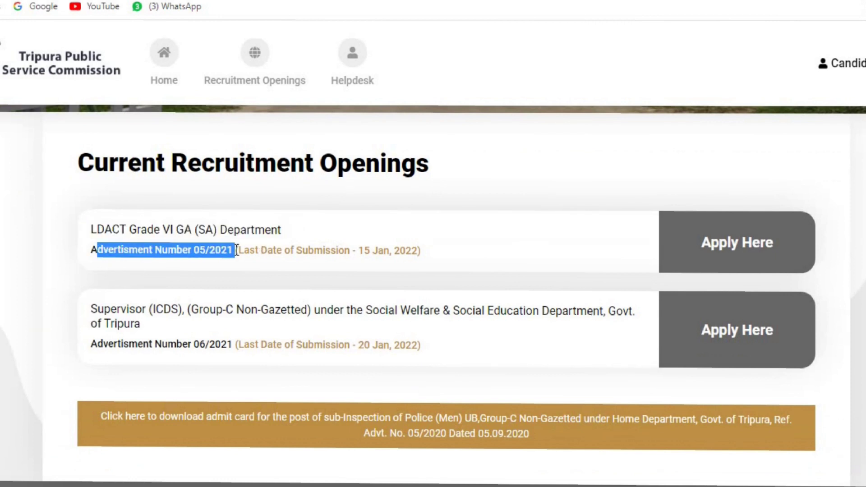
click(355, 273)
drag(91, 230, 262, 231)
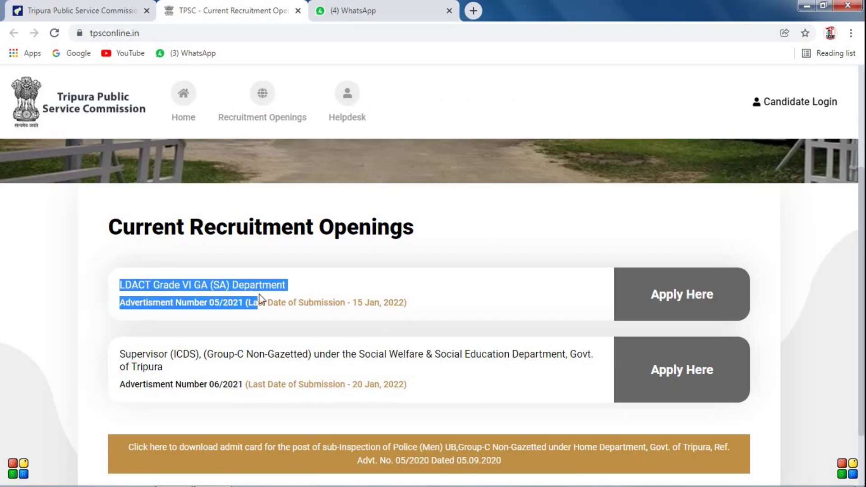
drag(269, 286, 287, 285)
click(366, 302)
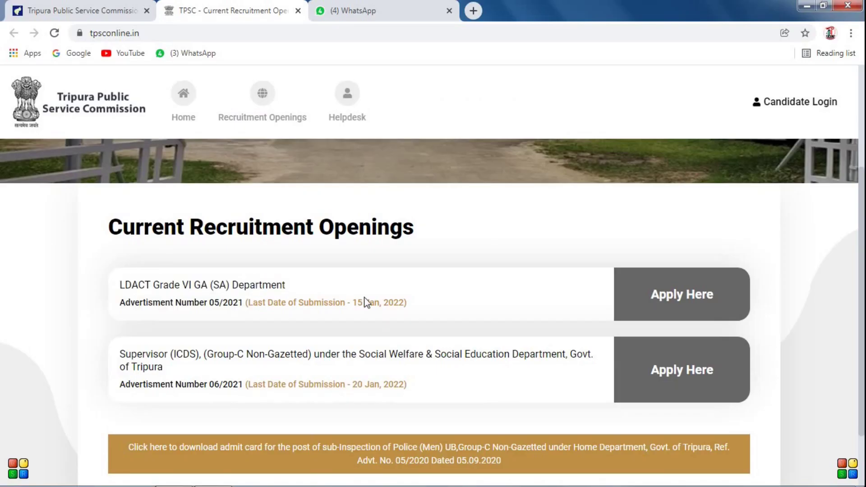
click(683, 302)
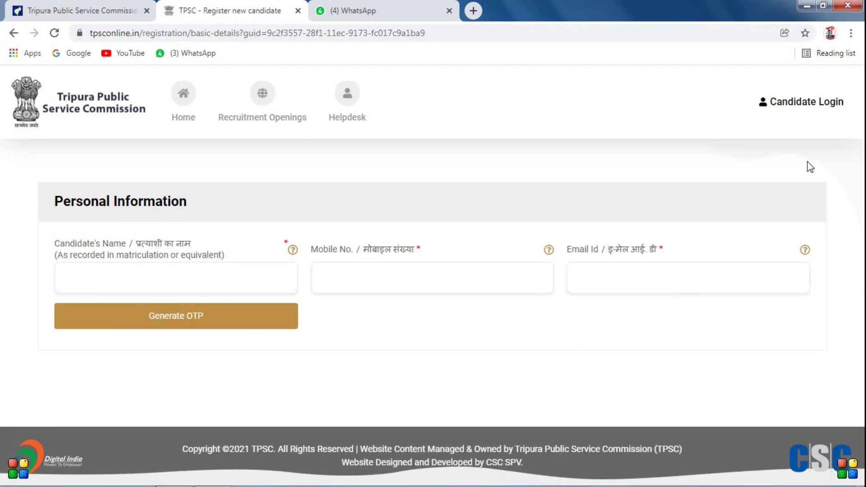
- Enter the candidate's name, mobile number and e-mail on the new-candidate form
click(812, 106)
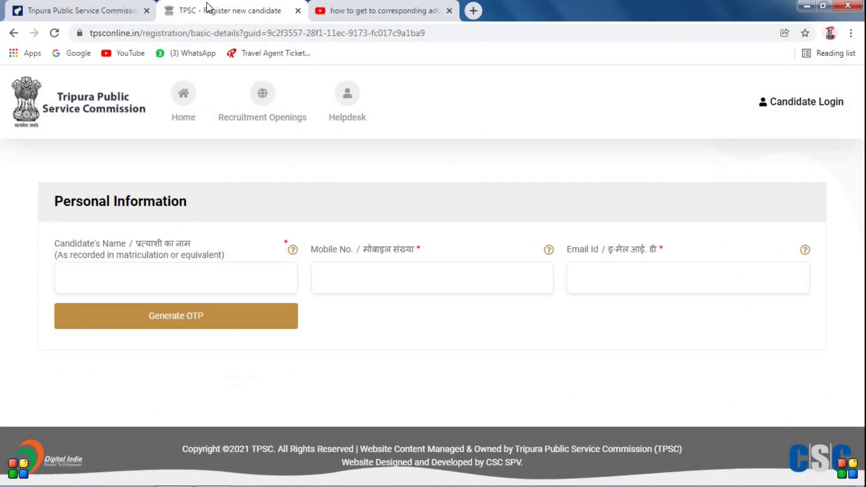
click(110, 270)
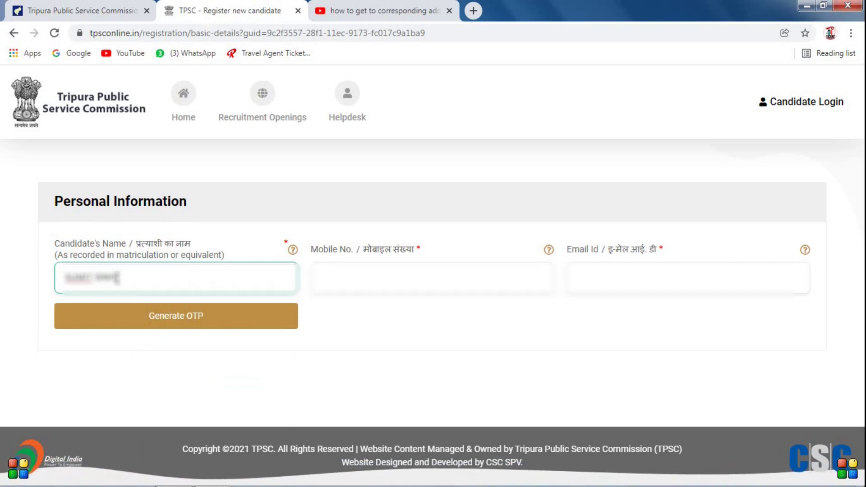
key(Tab)
key(Tab)
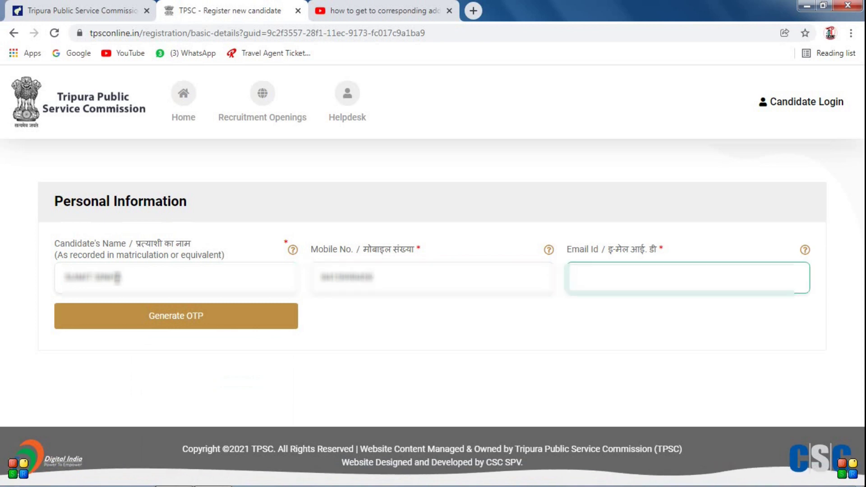
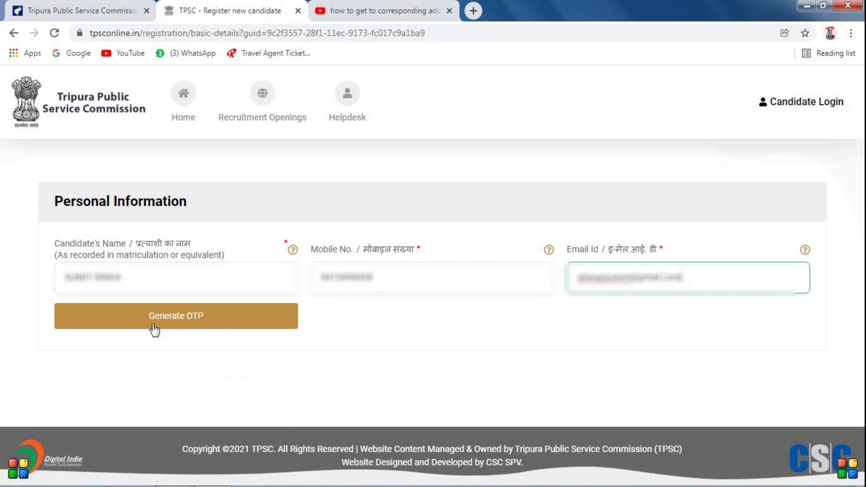
- Generate an OTP, then enter and submit the received verification code
click(160, 327)
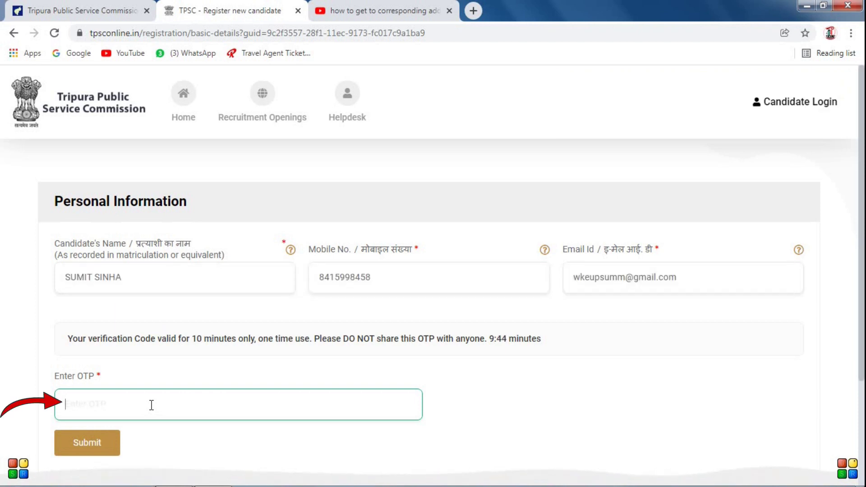
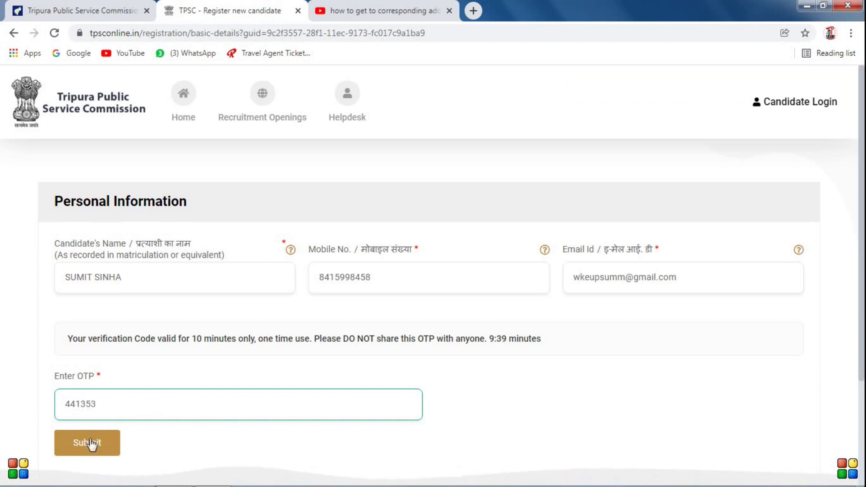
click(87, 453)
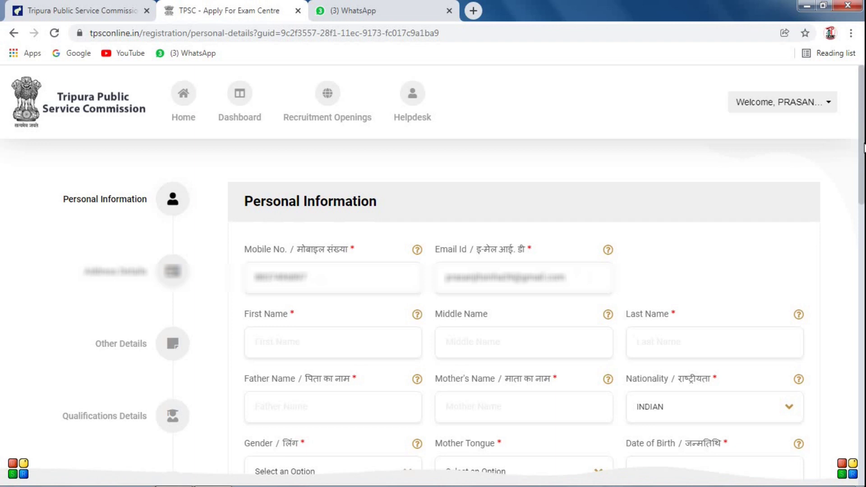
- Fill in the candidate's first name, last name, father's name and mother's name
click(304, 345)
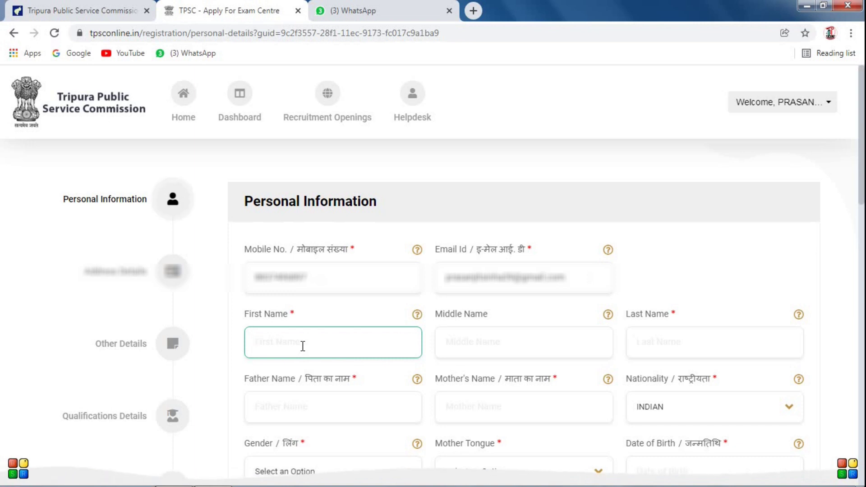
key(Tab)
key(Tab)
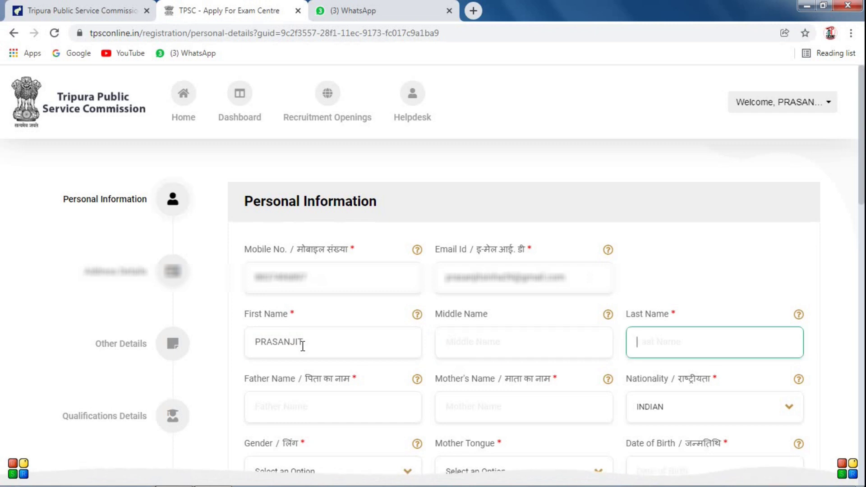
click(306, 411)
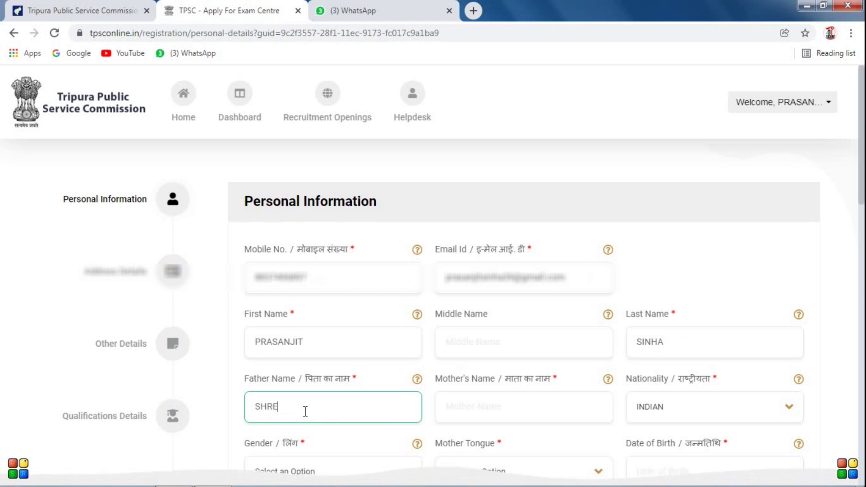
key(Tab)
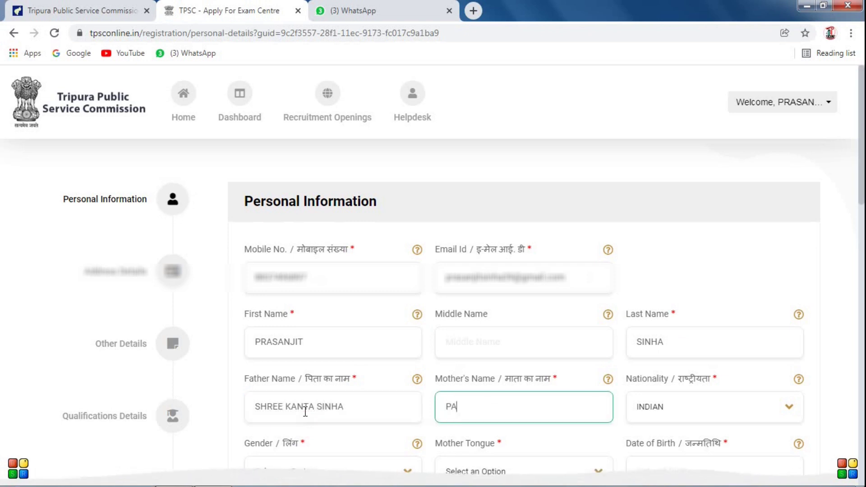
scroll(306, 412, down, 6)
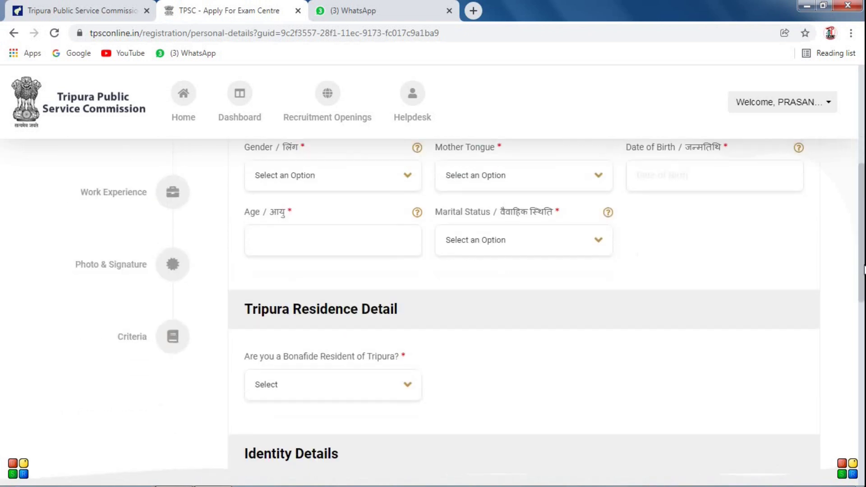
- Set gender to MALE and mother tongue to Other
click(358, 185)
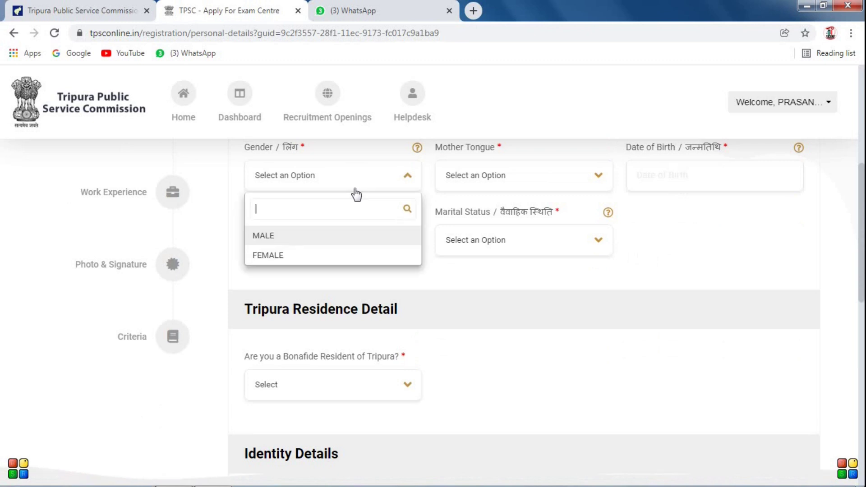
click(329, 235)
click(514, 189)
mouse_move(611, 263)
mouse_down()
mouse_move(610, 358)
mouse_move(609, 249)
mouse_up()
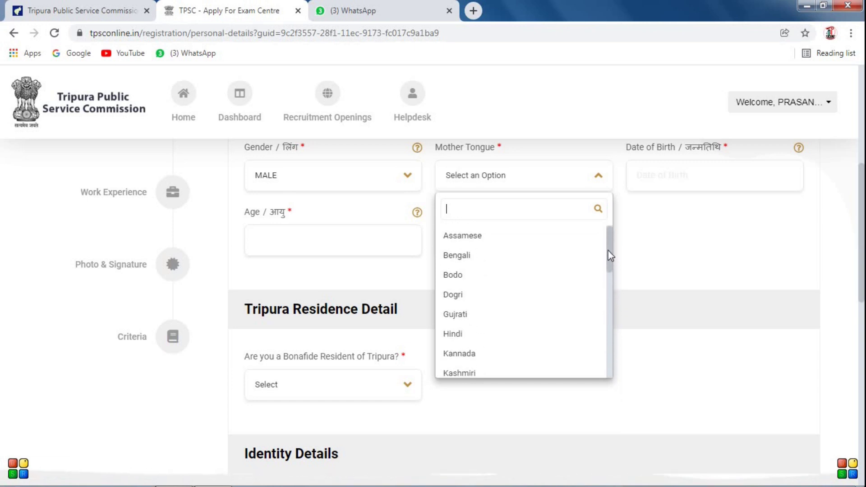
click(494, 256)
click(669, 185)
click(688, 202)
click(688, 202)
click(637, 204)
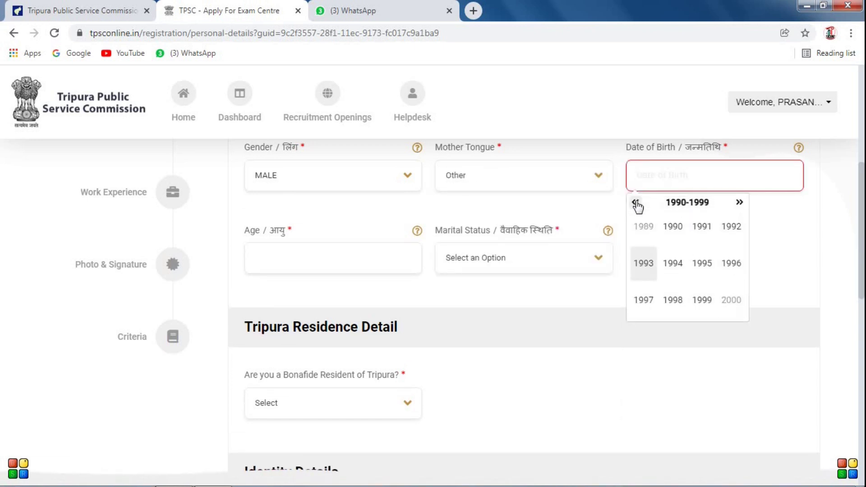
click(739, 231)
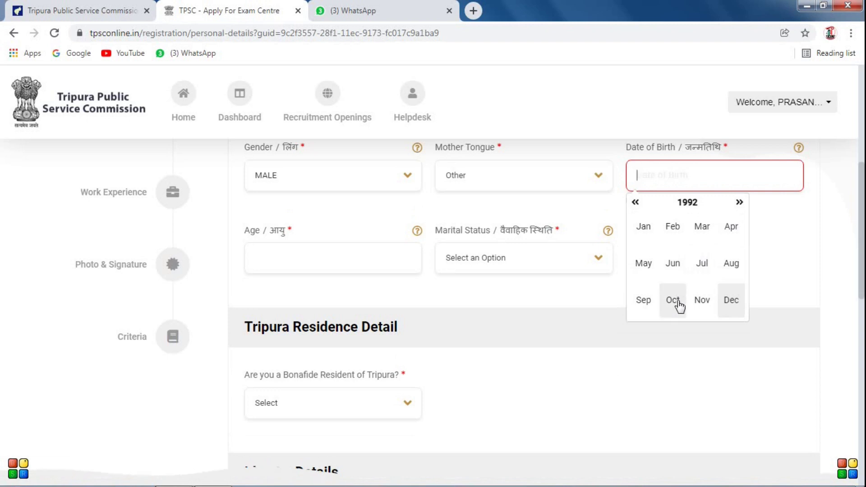
click(646, 230)
click(688, 289)
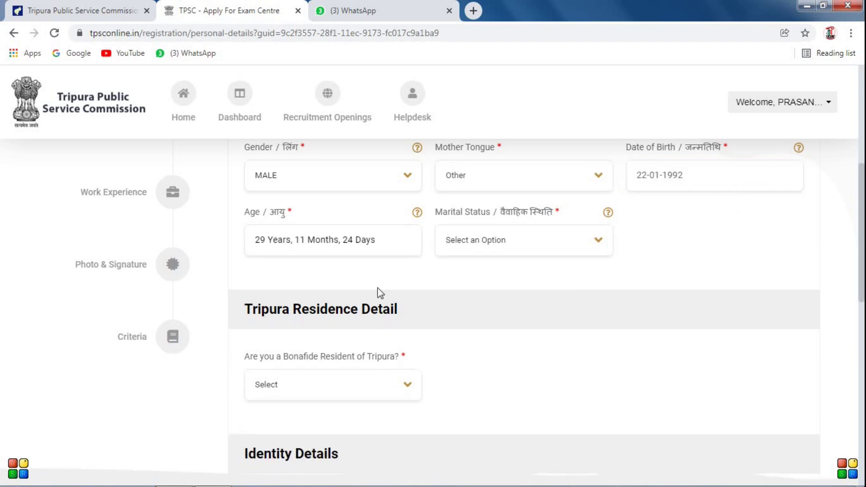
click(531, 247)
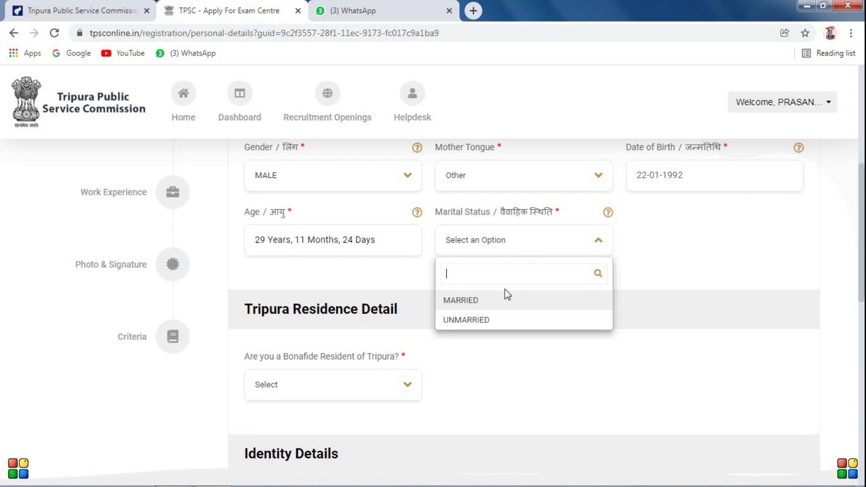
click(498, 320)
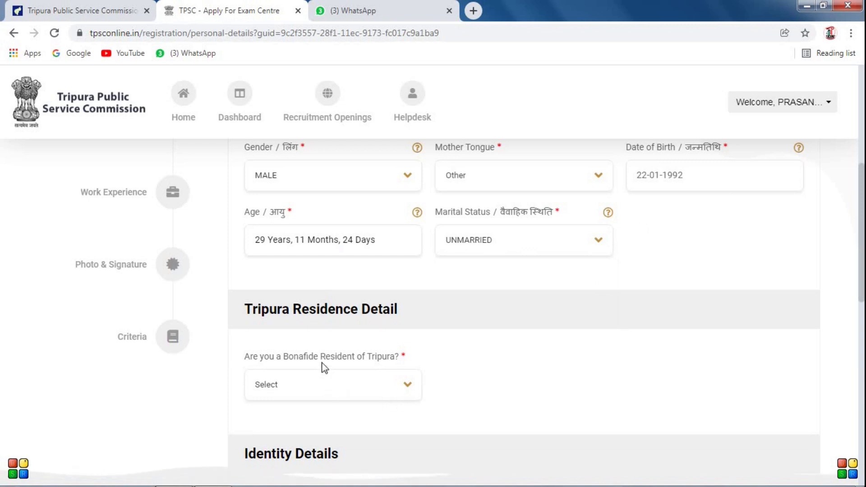
- Answer Yes to bonafide Tripura resident, choose PRT No, and begin the certificate number entry
drag(290, 358, 392, 358)
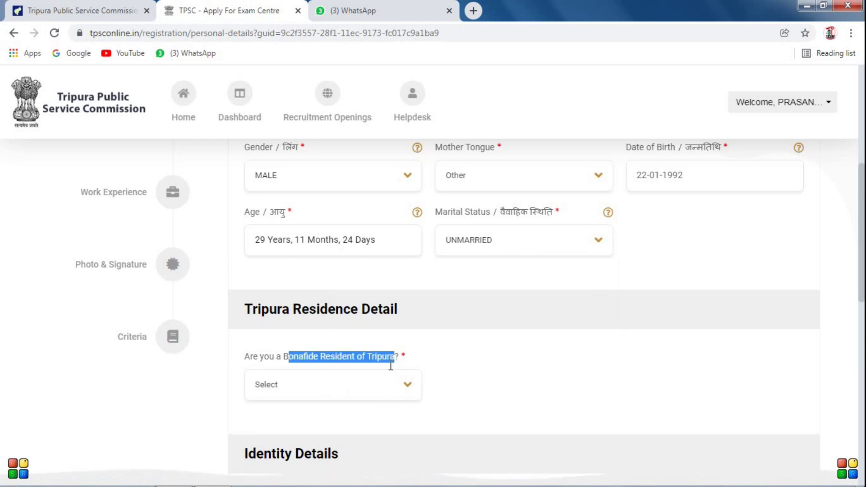
click(379, 394)
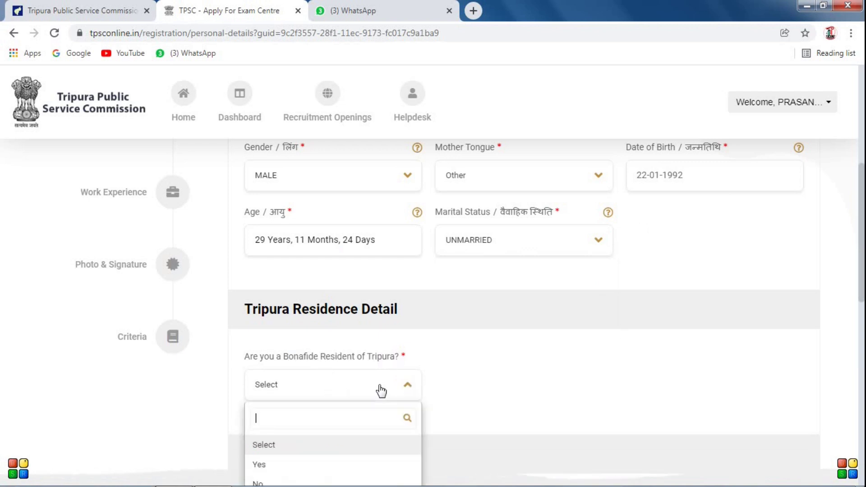
click(332, 466)
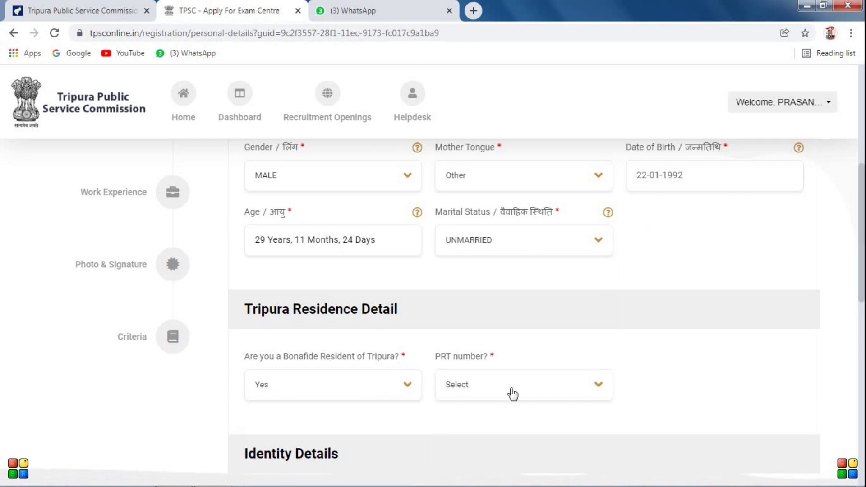
click(517, 392)
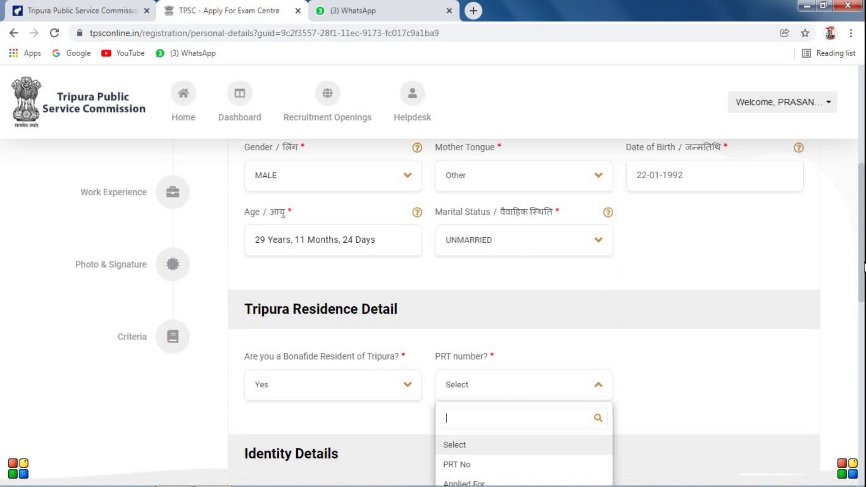
scroll(863, 267, down, 3)
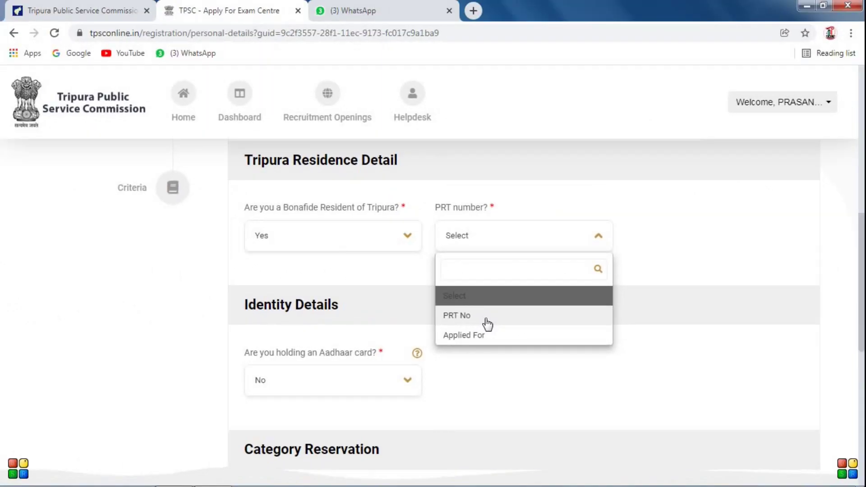
click(409, 302)
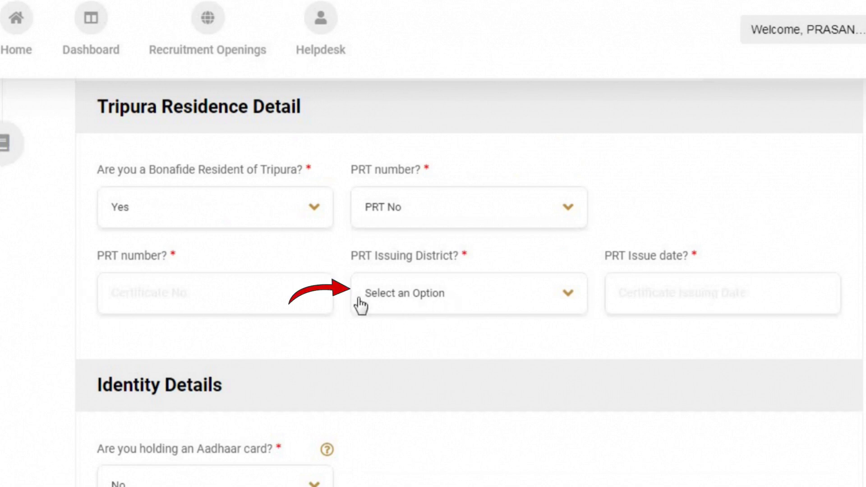
click(226, 291)
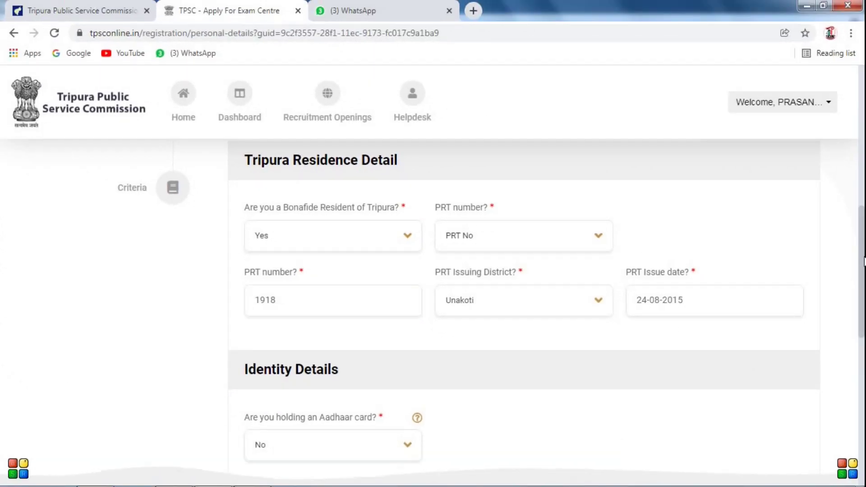
- Answer Yes to holding an Aadhaar card and enter the Aadhaar number
drag(864, 264, 864, 295)
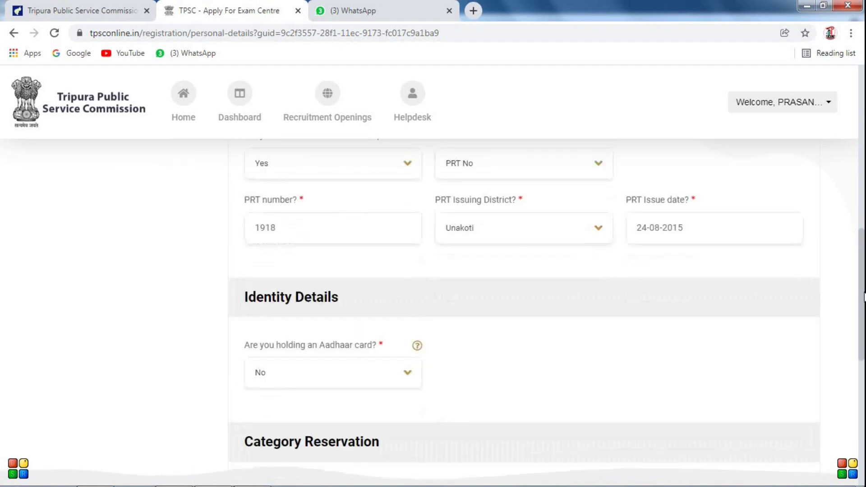
scroll(864, 296, down, 3)
click(366, 241)
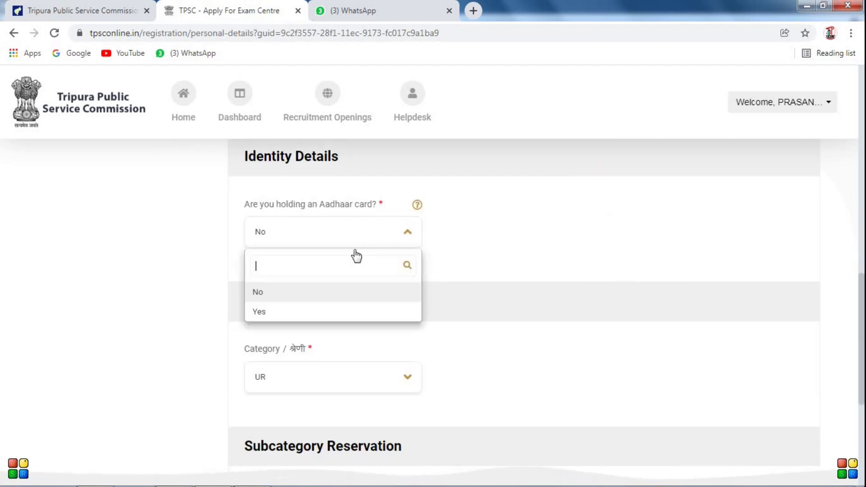
click(324, 314)
click(310, 295)
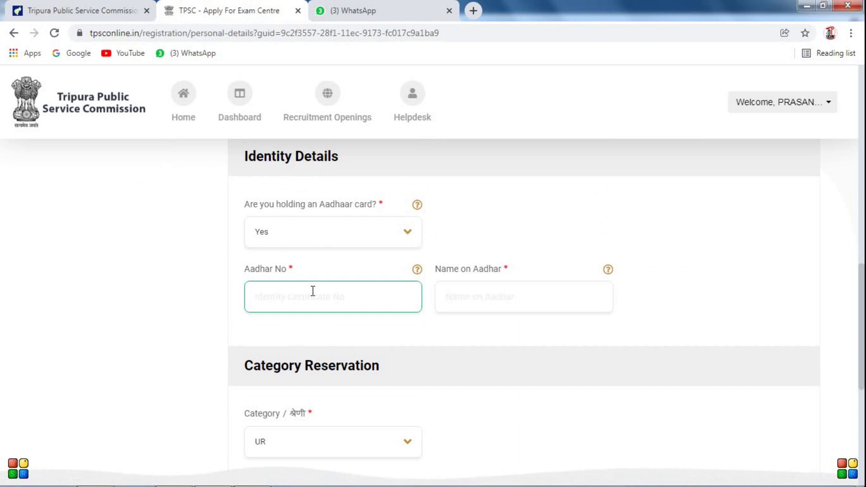
text(1234567890)
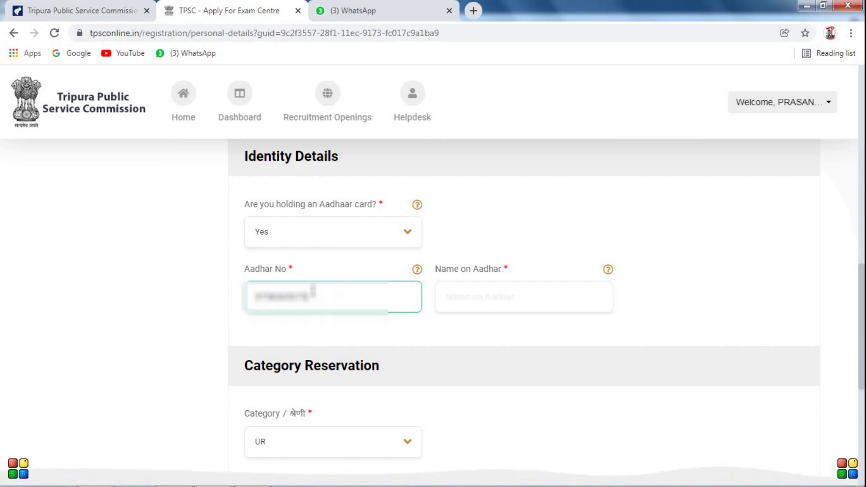
- Enter the name on the Aadhaar, removing the stray typo letter
click(484, 295)
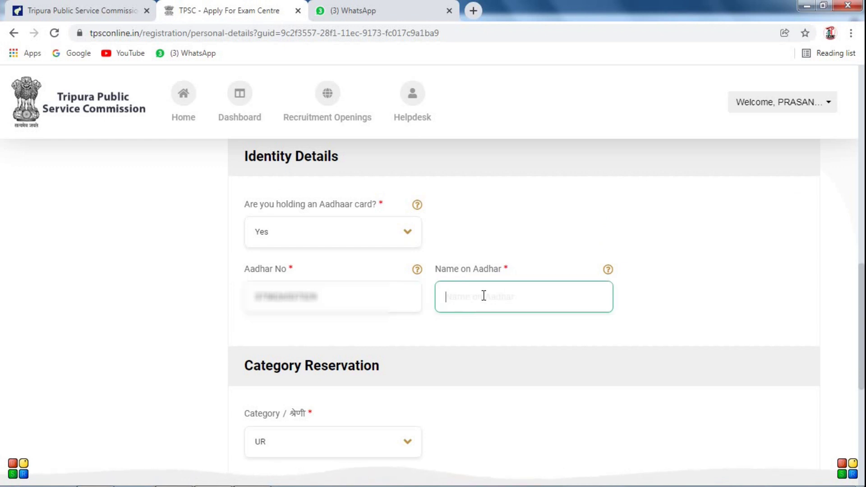
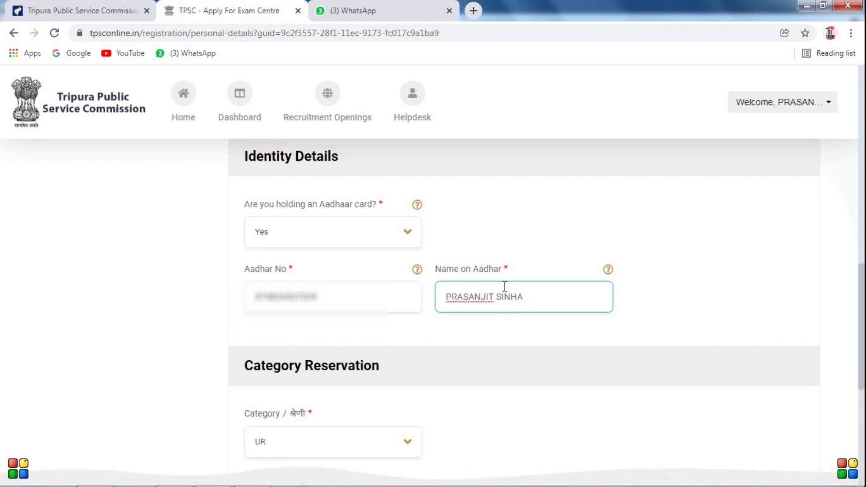
click(631, 343)
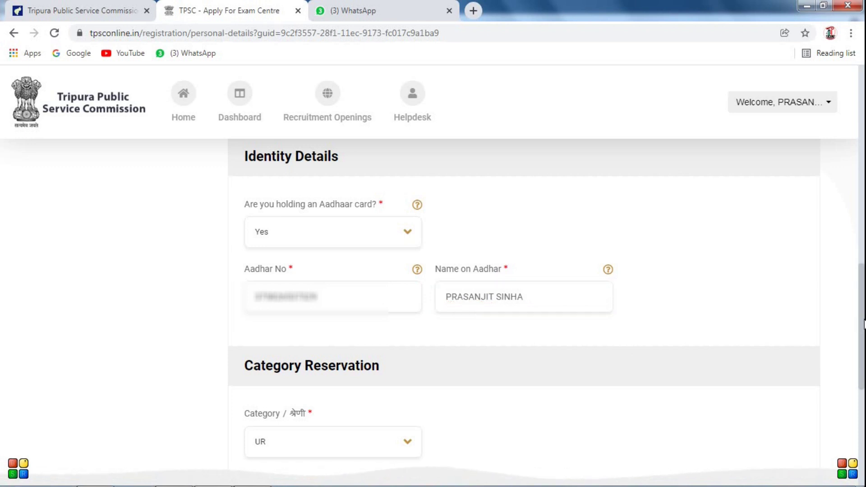
- Keep the category set to UR
scroll(864, 324, down, 4)
click(348, 283)
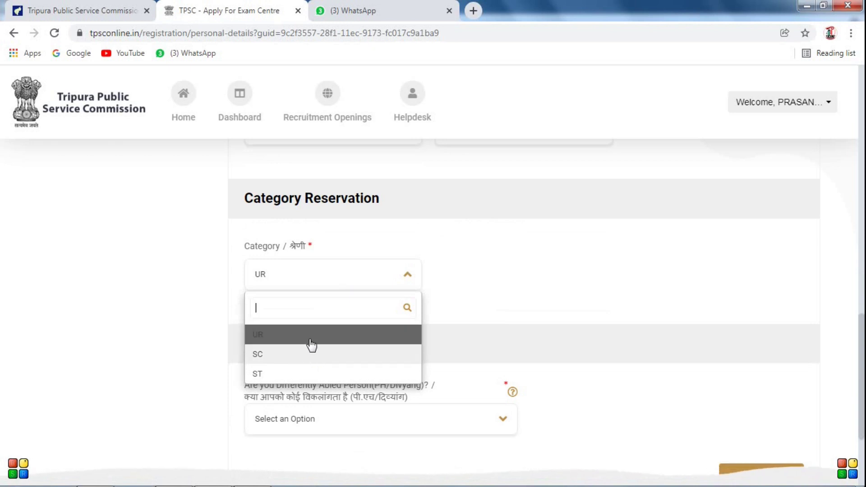
click(388, 338)
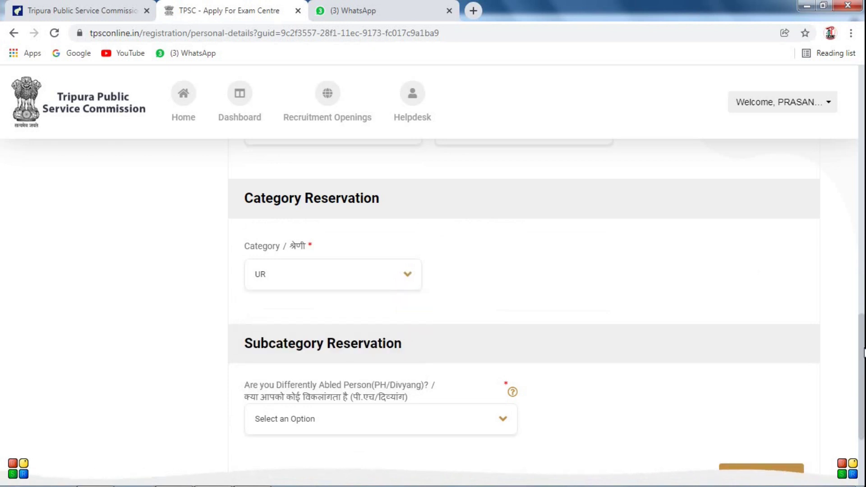
scroll(864, 361, down, 3)
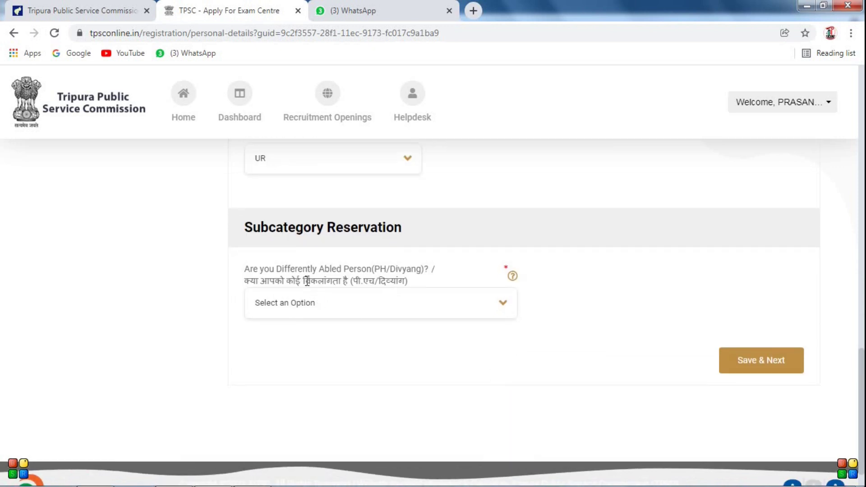
scroll(864, 337, up, 3)
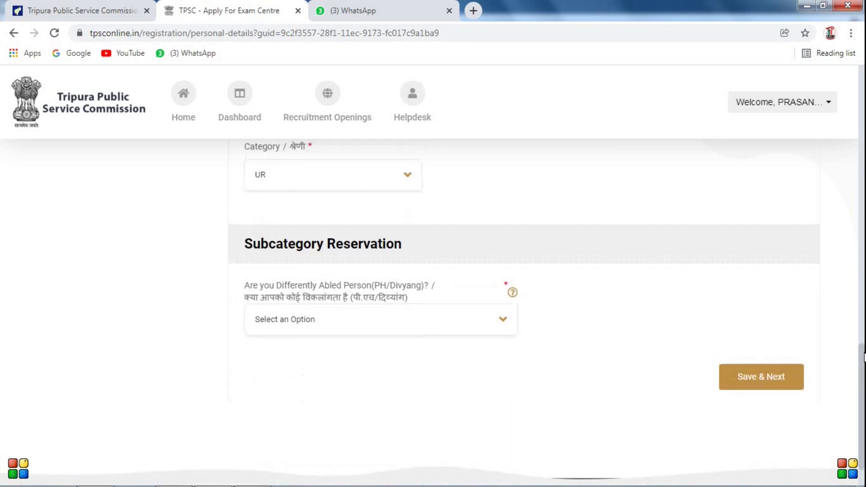
click(408, 284)
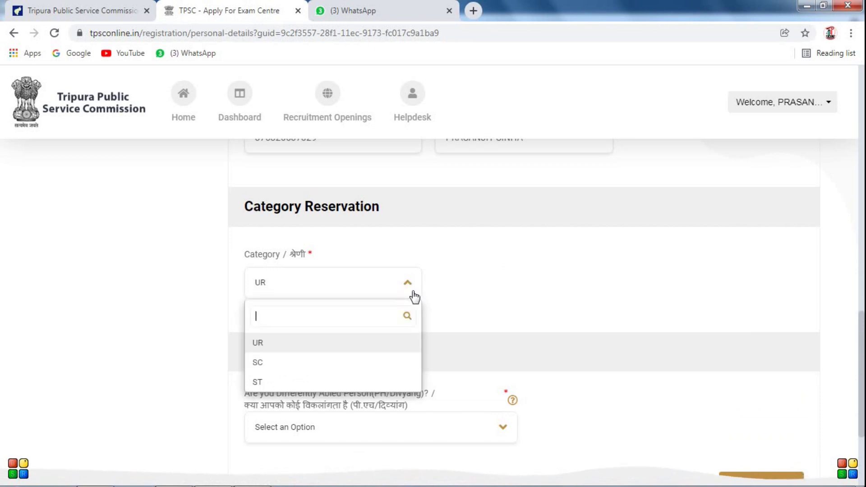
click(413, 293)
scroll(864, 379, down, 3)
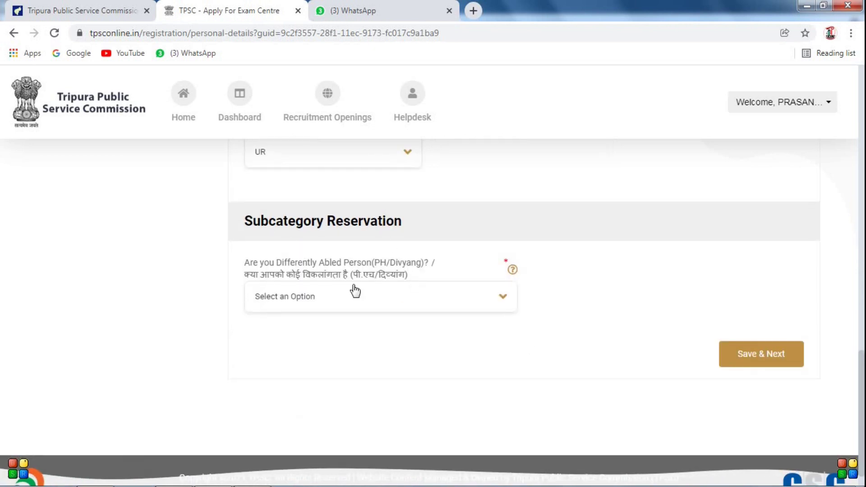
- Answer No to the PH/Divyang question and save the personal details
click(454, 304)
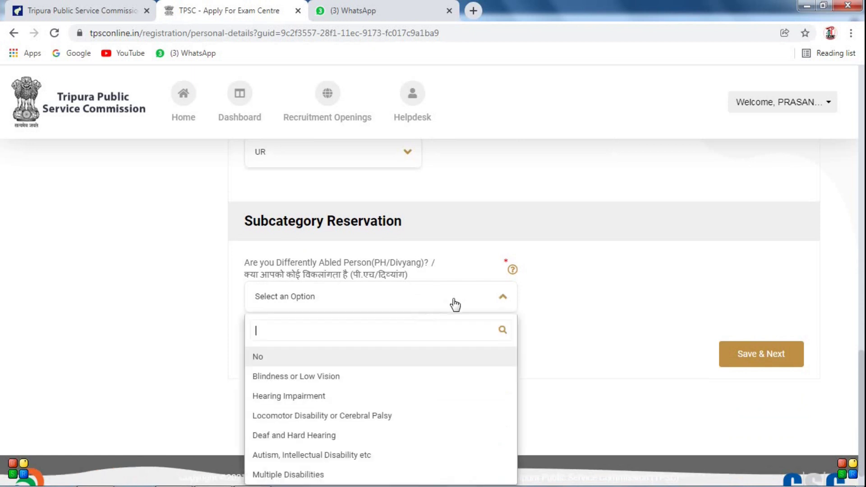
click(345, 360)
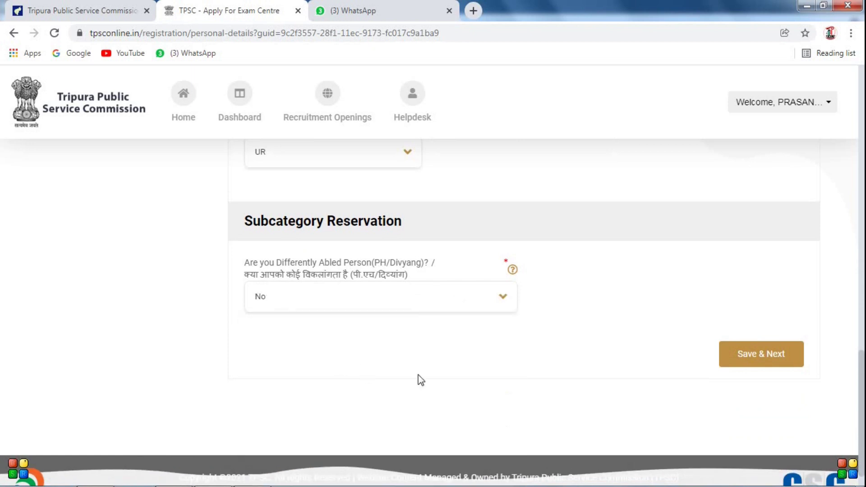
click(478, 310)
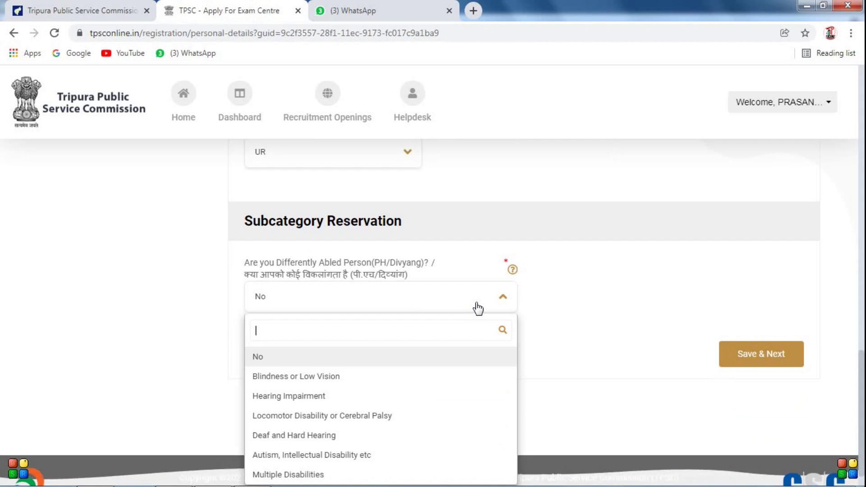
click(478, 310)
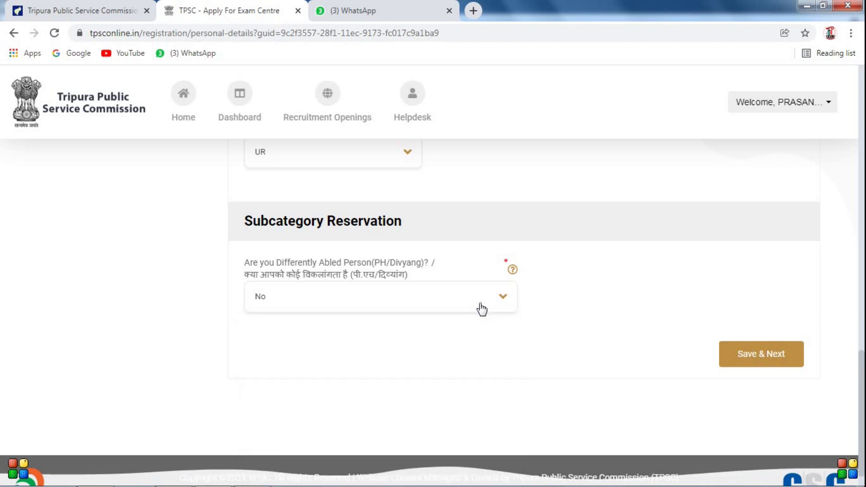
click(756, 365)
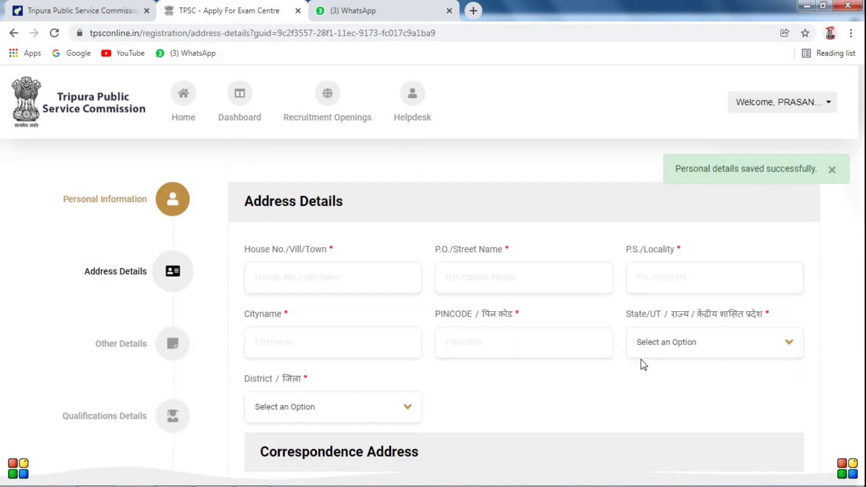
- Fill the permanent address's house number, street, locality, city and PIN code
click(322, 286)
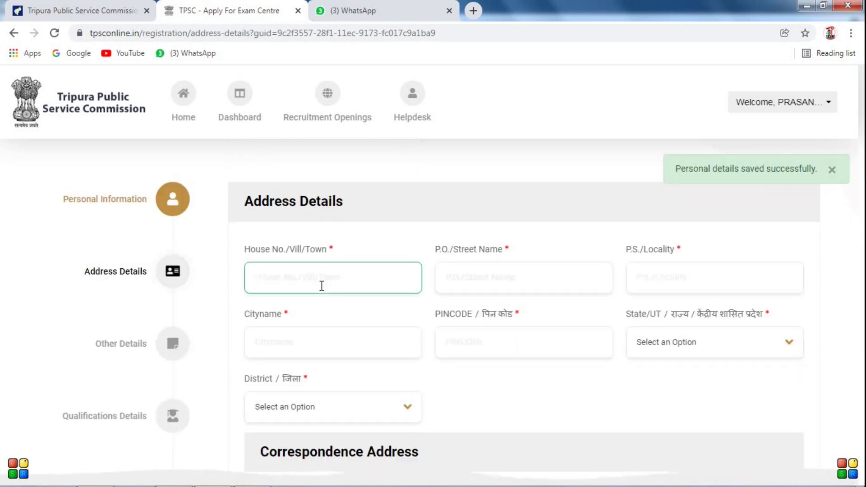
text(000)
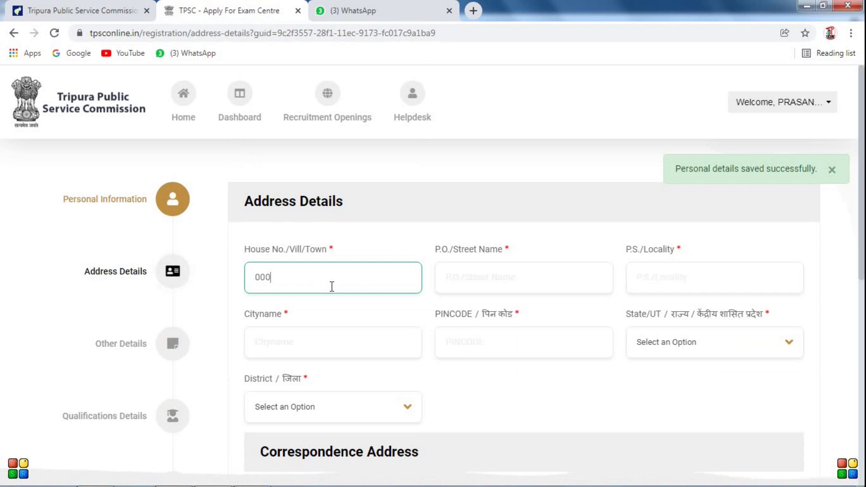
click(491, 276)
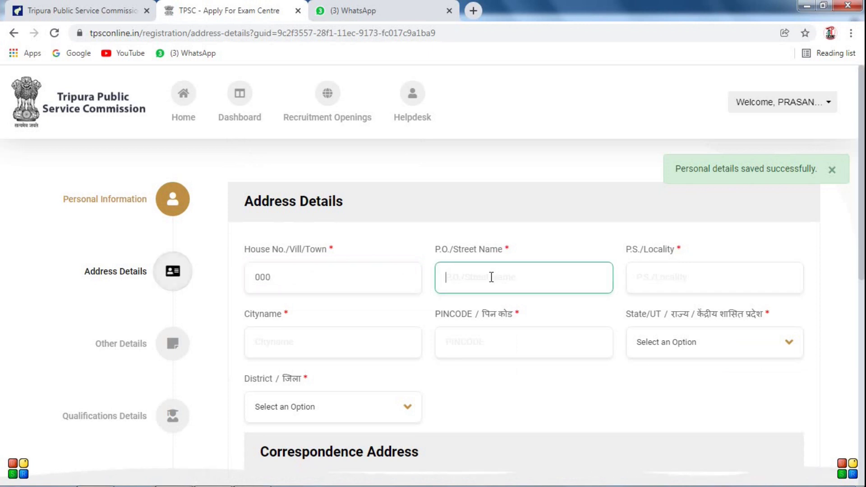
text(KAMALPUR)
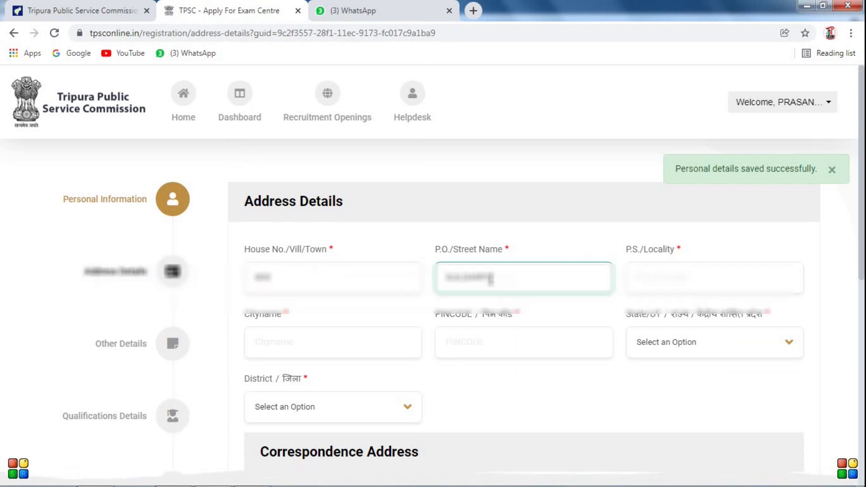
click(653, 282)
text(KAMALPUR)
click(304, 343)
text(KAILASHAHAR)
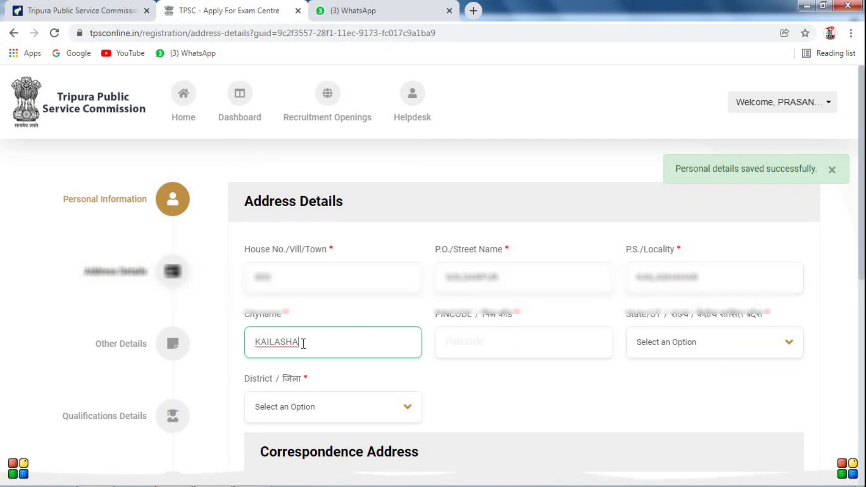
click(460, 343)
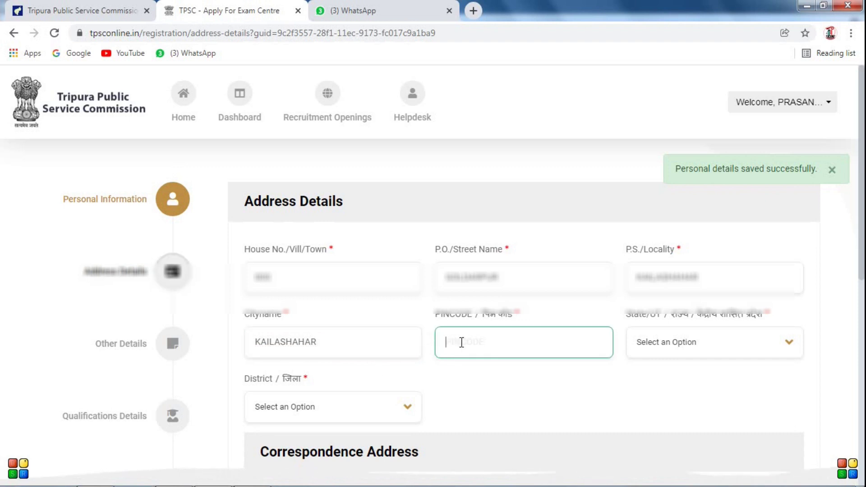
text(79927)
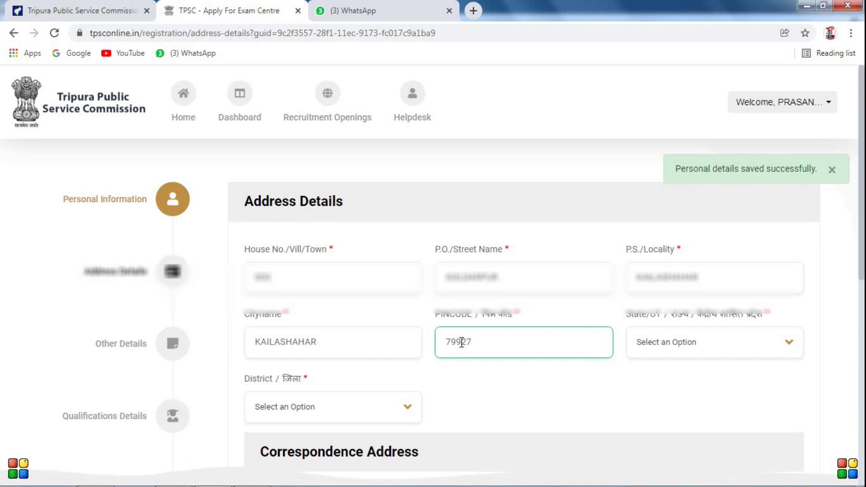
text(9)
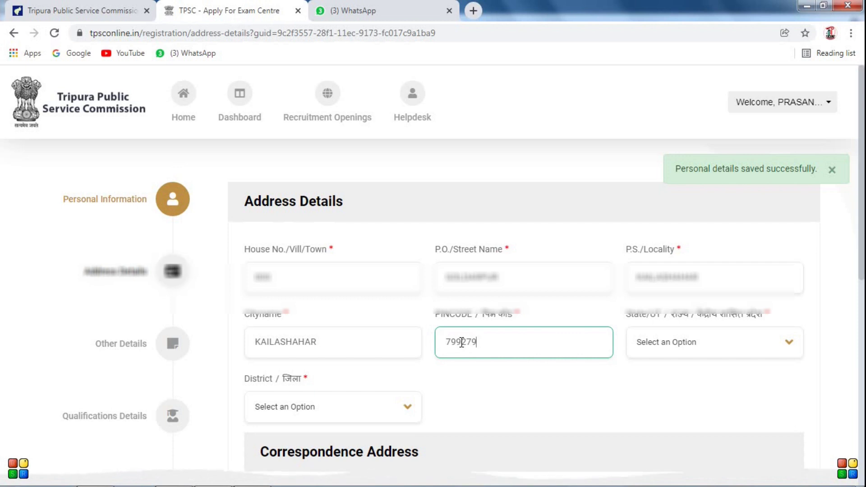
- Choose state TRIPURA and district Sepahijala, then save the address details
click(668, 351)
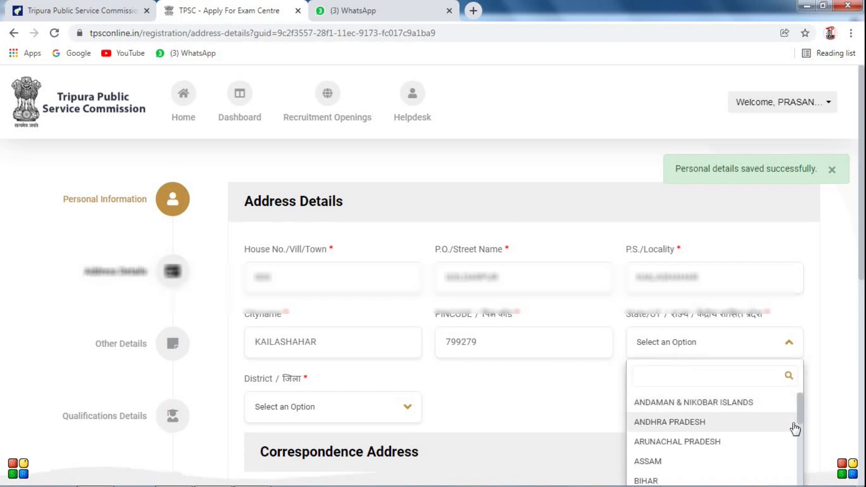
text(TRIP)
click(708, 405)
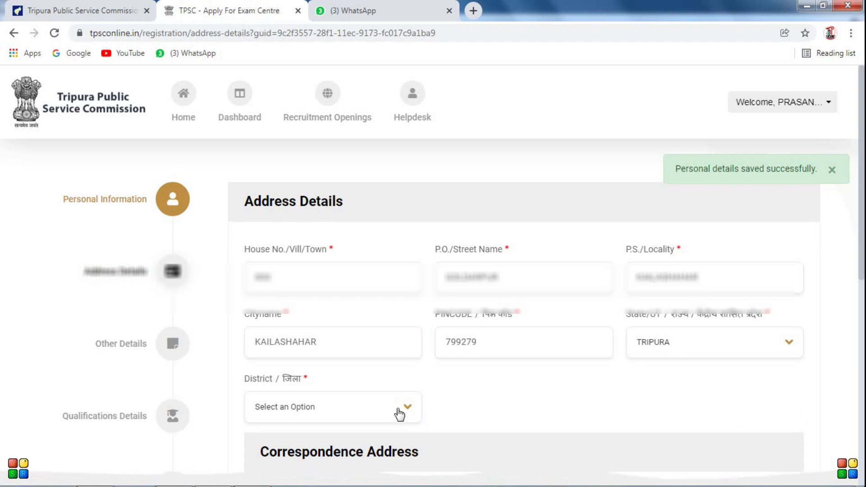
click(399, 409)
scroll(862, 293, down, 2)
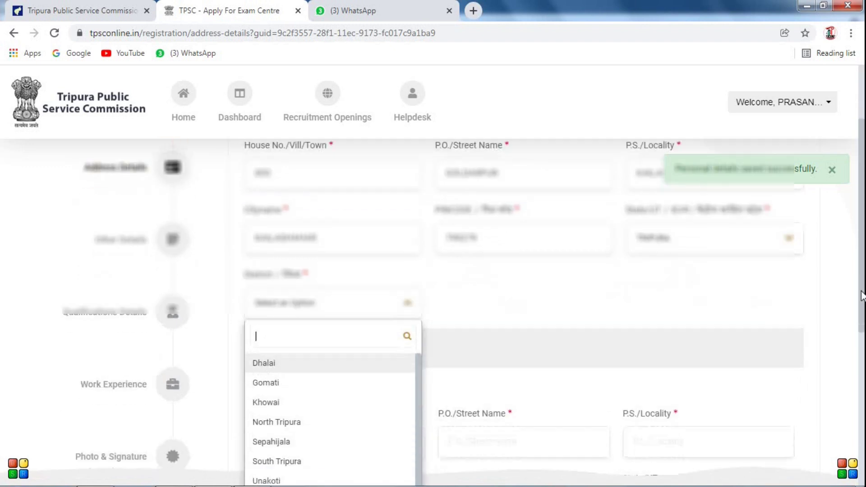
click(306, 441)
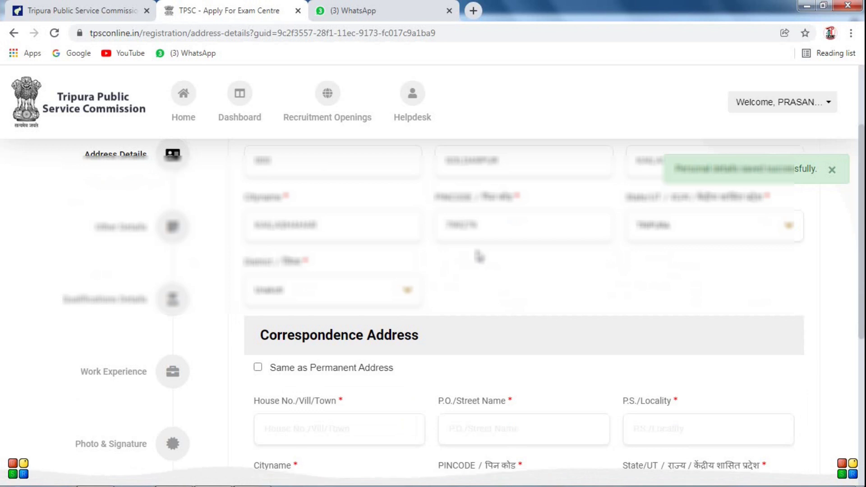
scroll(479, 256, down, 5)
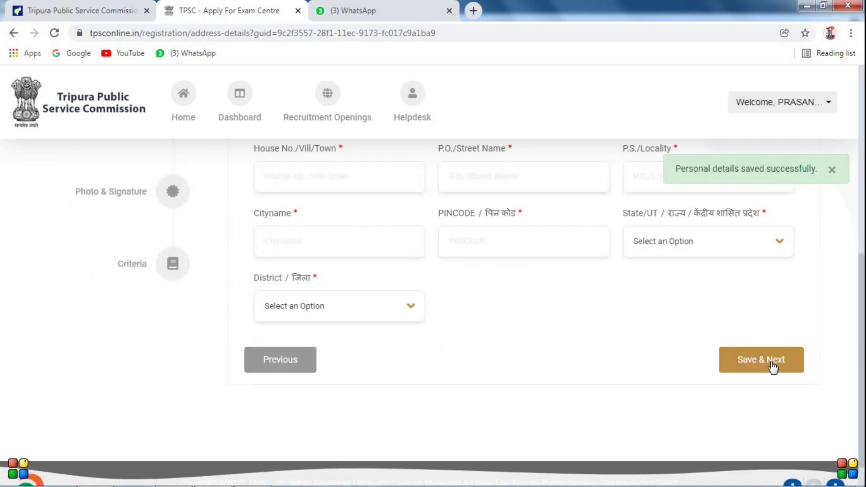
click(772, 363)
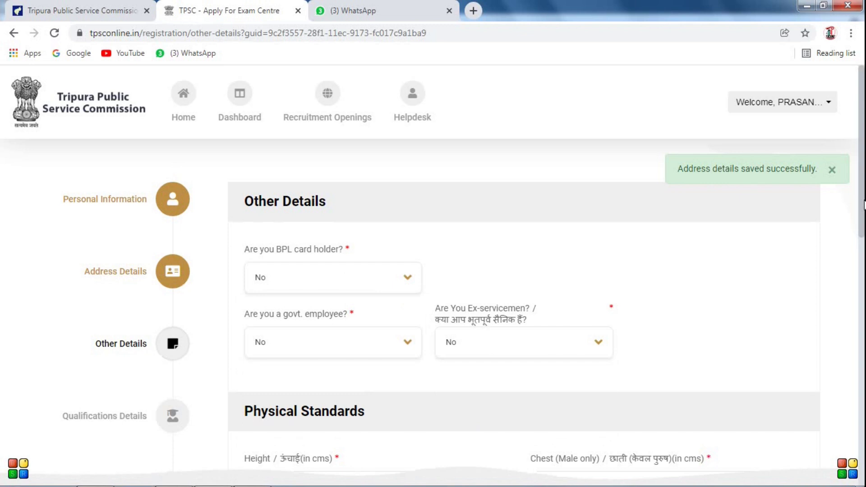
- Enter height 171 cm, chest 78 cm and weight 72 kg
scroll(864, 293, down, 4)
scroll(865, 294, down, 2)
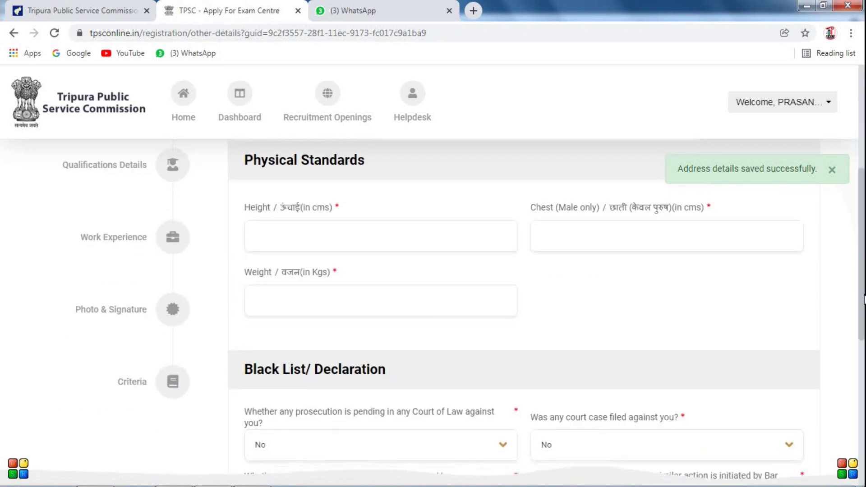
scroll(864, 298, down, 1)
click(307, 195)
text(171)
click(591, 209)
text(78)
click(277, 275)
text(72)
- Answer No to the court case and disciplinary action questions and save the Other Details
scroll(818, 355, down, 4)
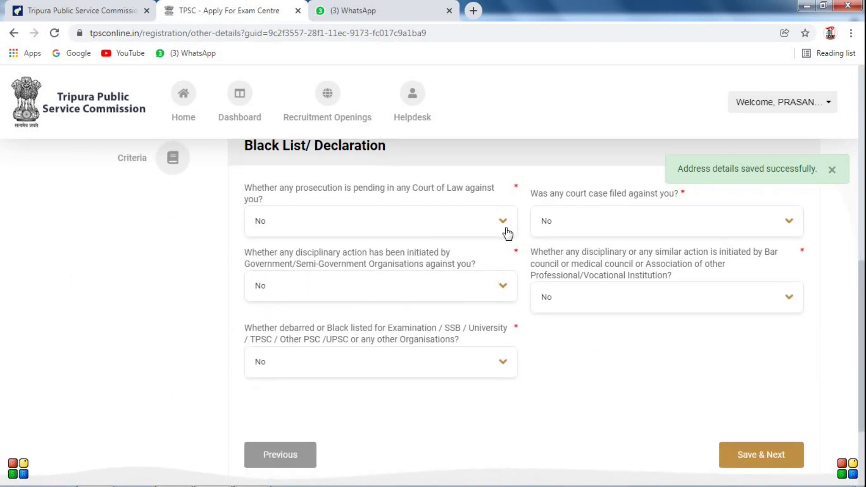
click(491, 230)
click(497, 308)
click(544, 301)
click(546, 297)
click(544, 377)
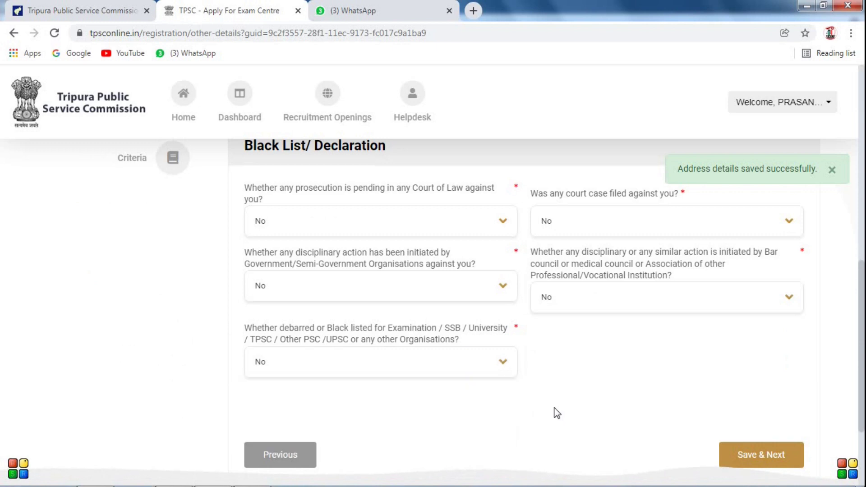
click(763, 454)
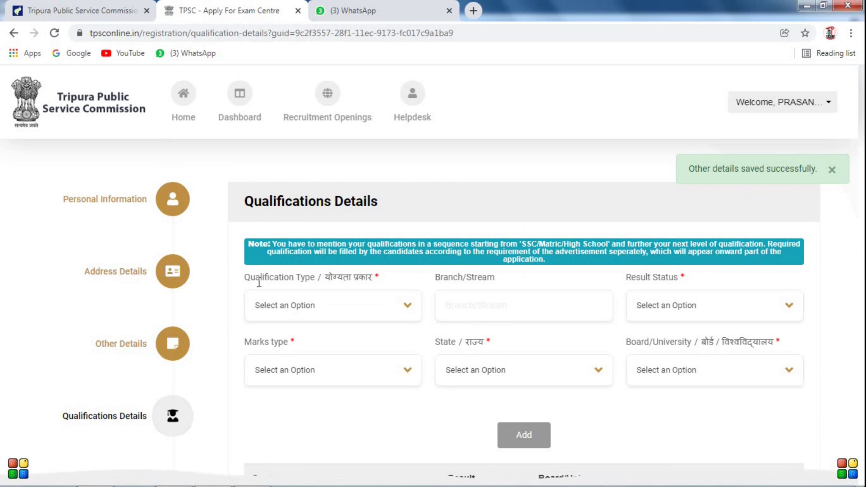
- Set the first qualification to Graduate, result status PASSED and marks type MARKS
drag(247, 199, 399, 206)
click(399, 206)
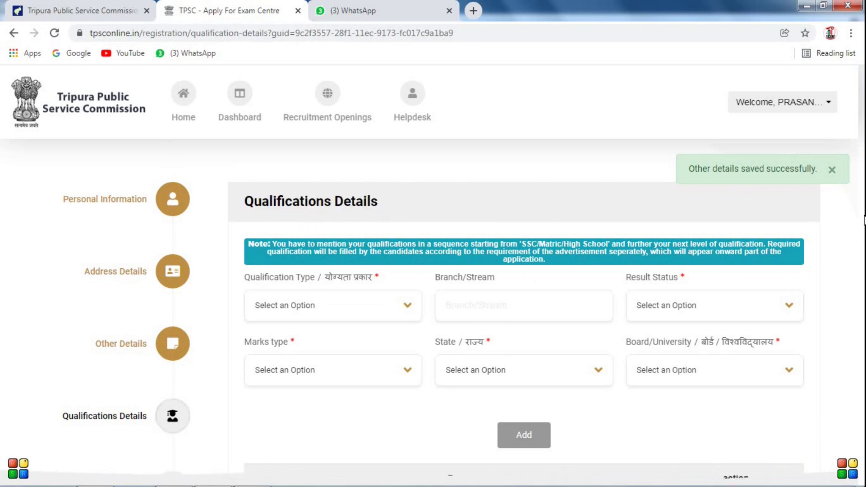
click(346, 311)
drag(418, 370, 427, 411)
scroll(325, 410, up, 3)
click(325, 410)
click(679, 310)
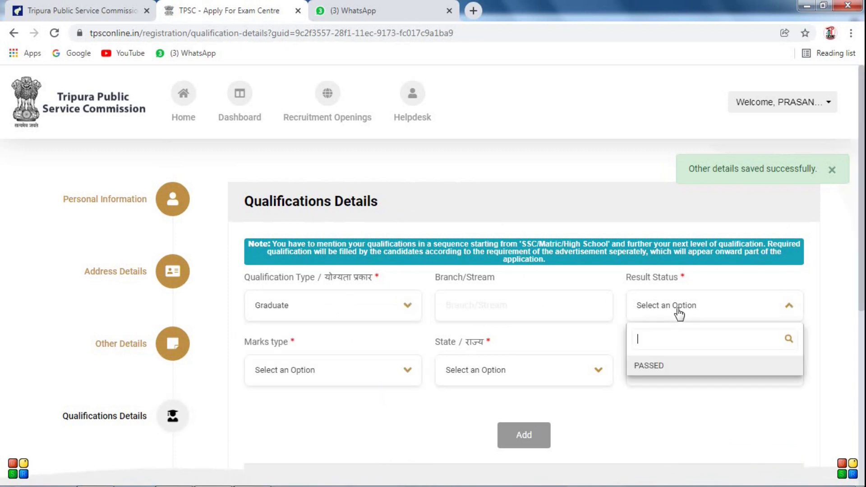
click(661, 374)
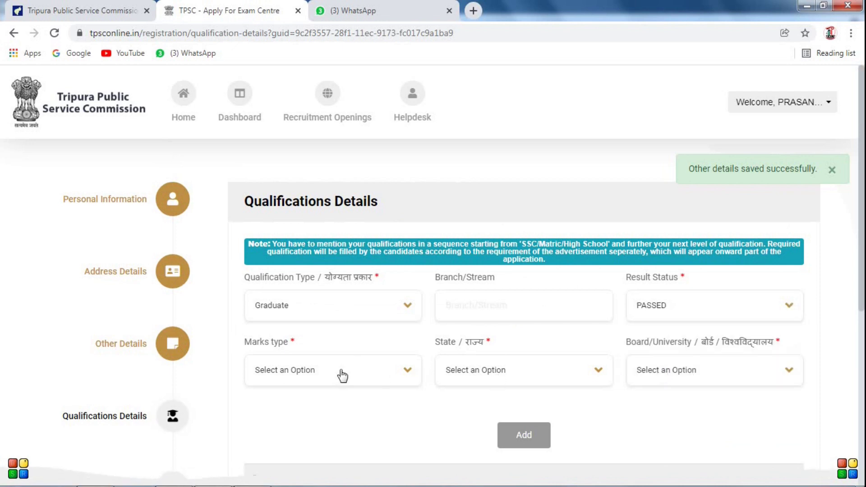
click(399, 377)
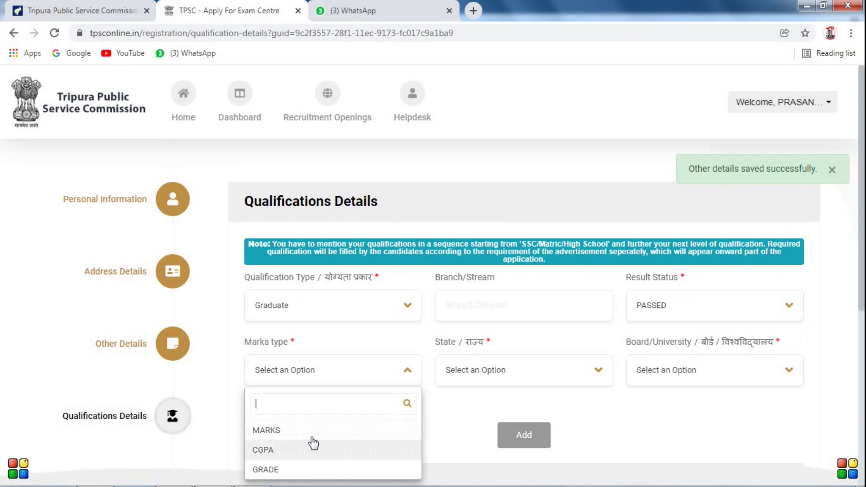
click(310, 432)
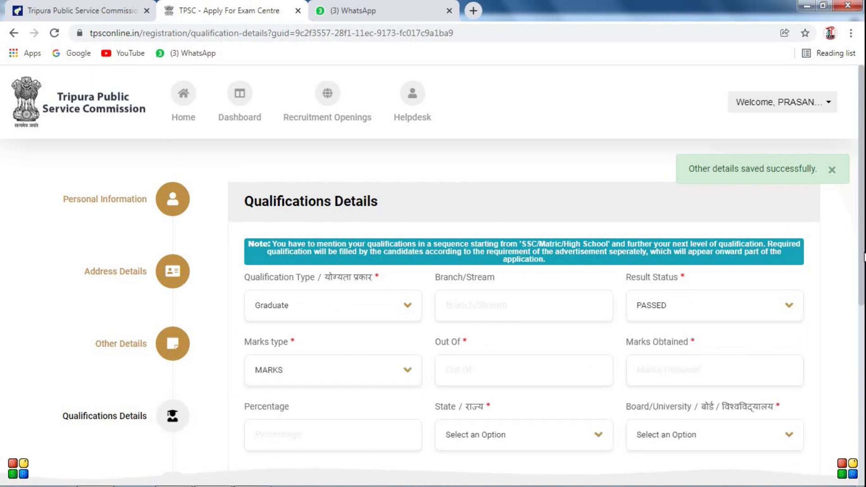
scroll(864, 258, down, 2)
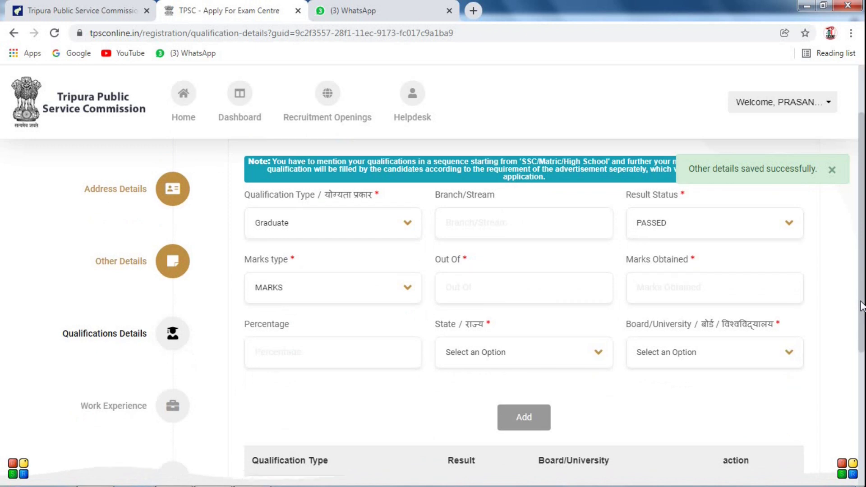
- Enter 800 as Out Of and 537 as Marks Obtained
click(464, 292)
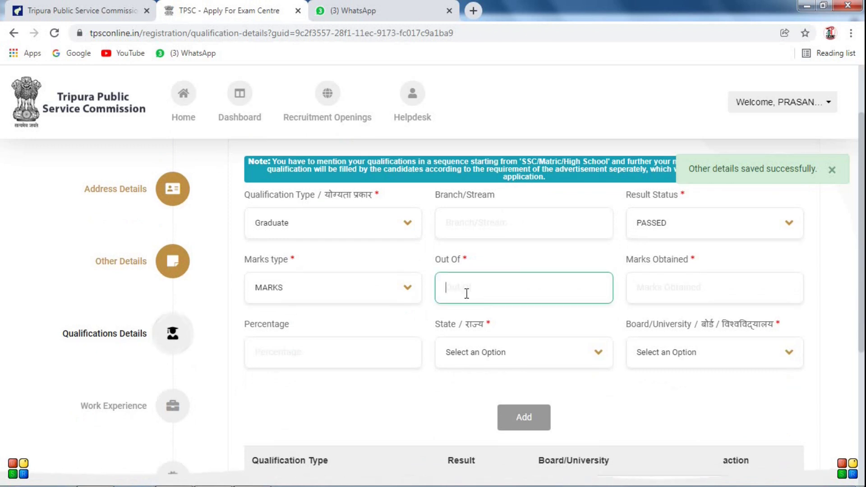
text(600)
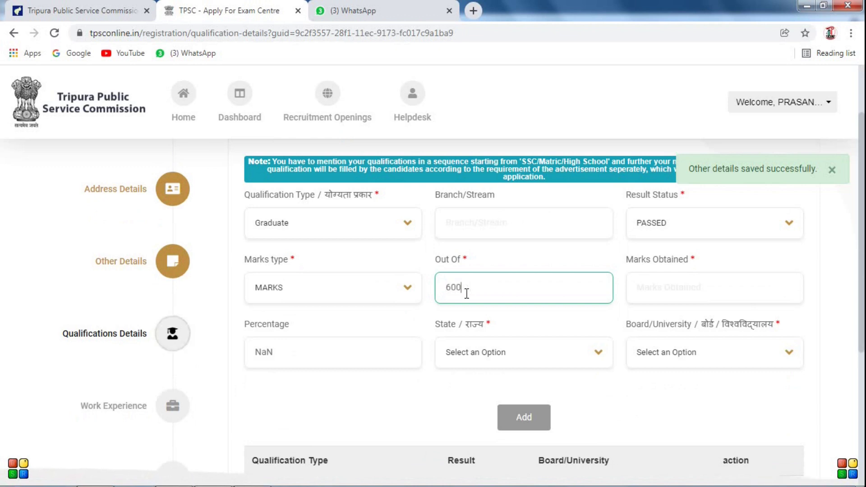
click(644, 286)
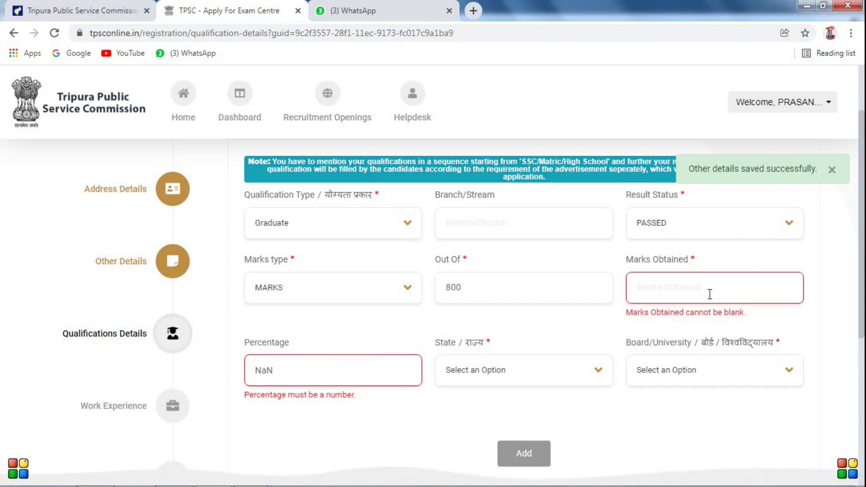
text(537)
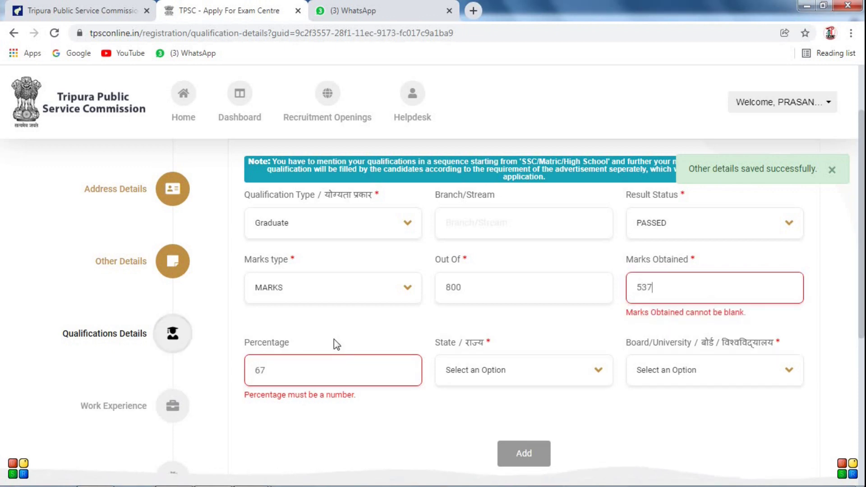
- Choose MEGHALAYA and North Eastern Hill University, Shillong, and add the qualification
click(510, 357)
scroll(610, 425, down, 1)
drag(611, 426, 611, 485)
scroll(856, 347, down, 2)
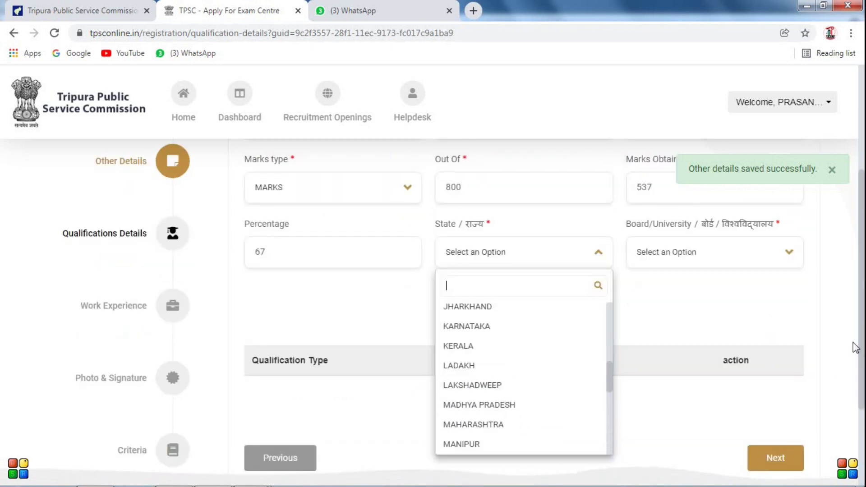
scroll(582, 398, down, 4)
click(509, 394)
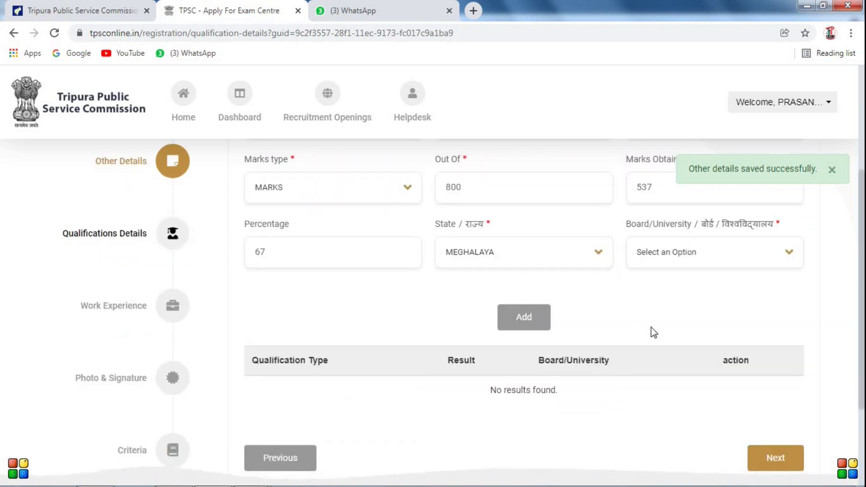
click(697, 256)
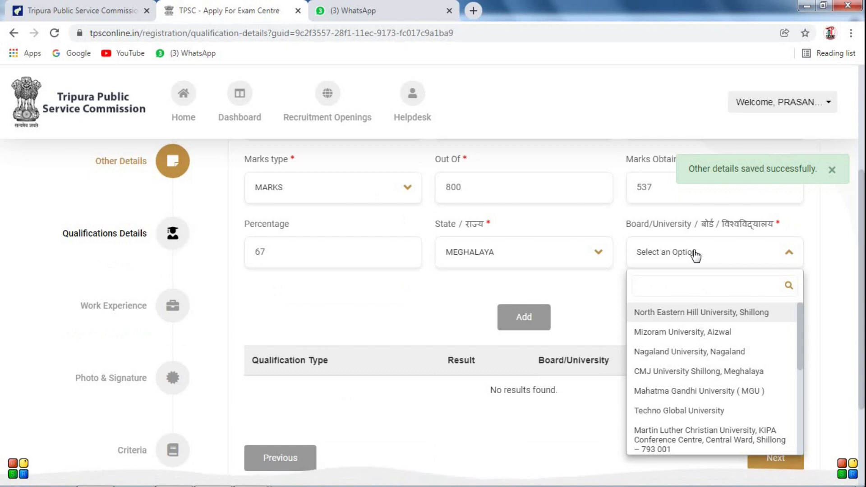
click(695, 318)
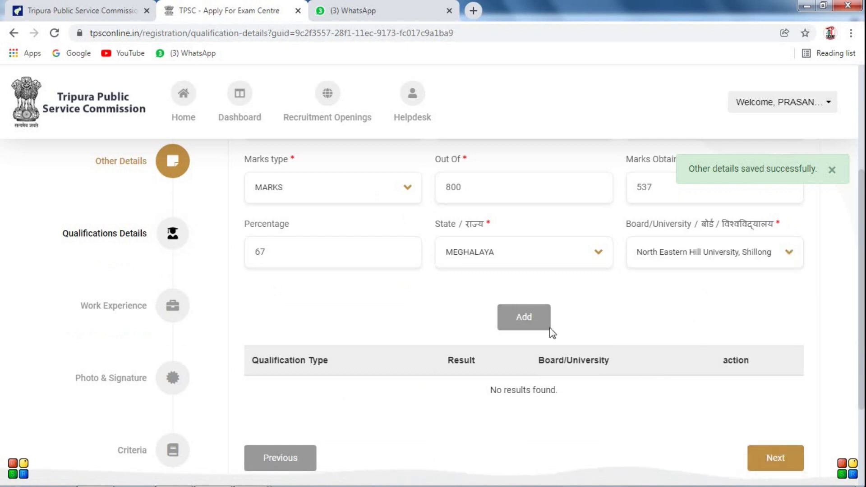
click(523, 323)
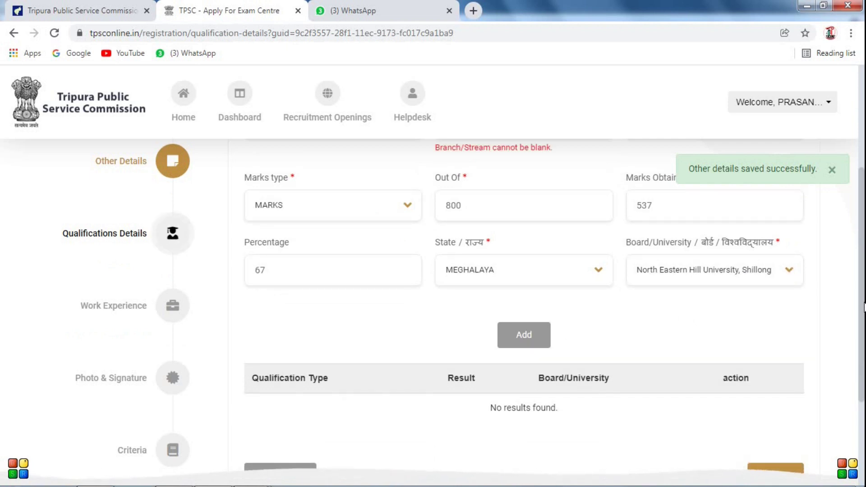
- Fill in SCIENCE as the Branch/Stream and continue to work experience
scroll(497, 216, up, 2)
click(495, 208)
text(SCIENCE)
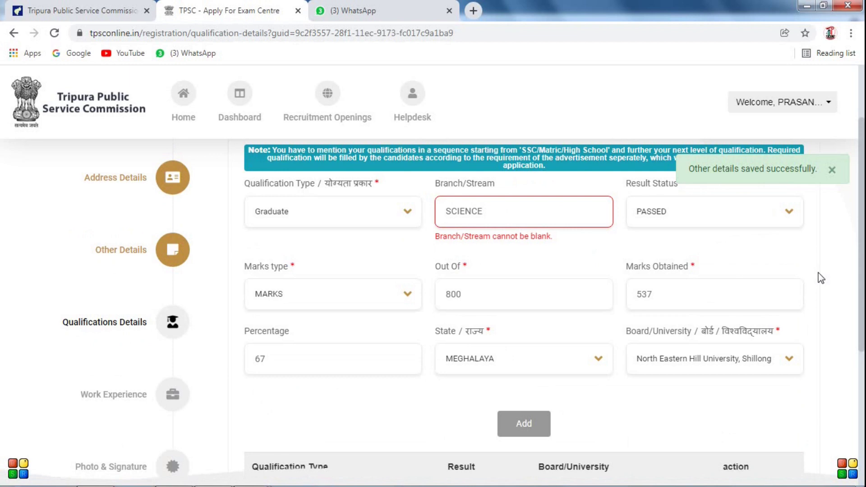
scroll(820, 276, down, 1)
scroll(864, 373, down, 5)
scroll(776, 356, down, 1)
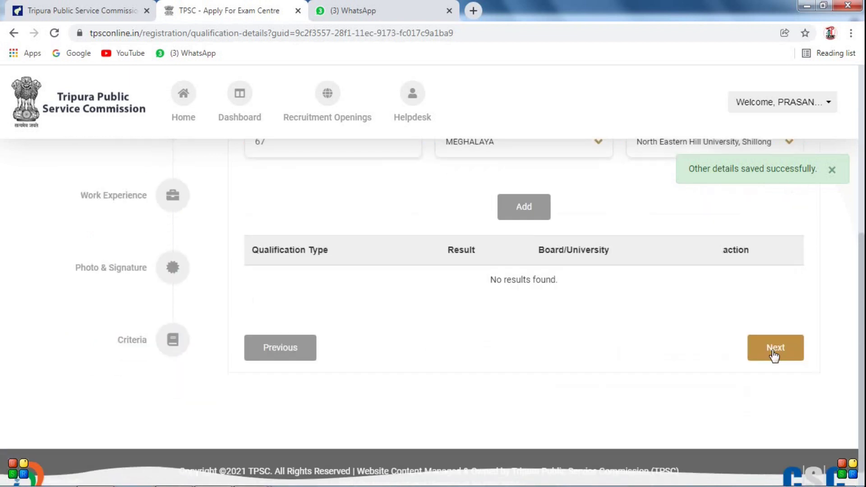
click(785, 350)
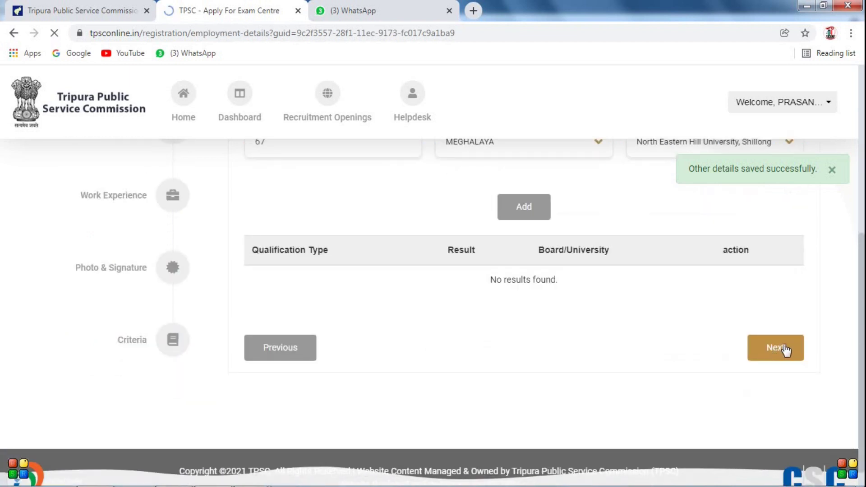
- Answer No to 'Do you have work experience?' and save
drag(258, 250, 389, 284)
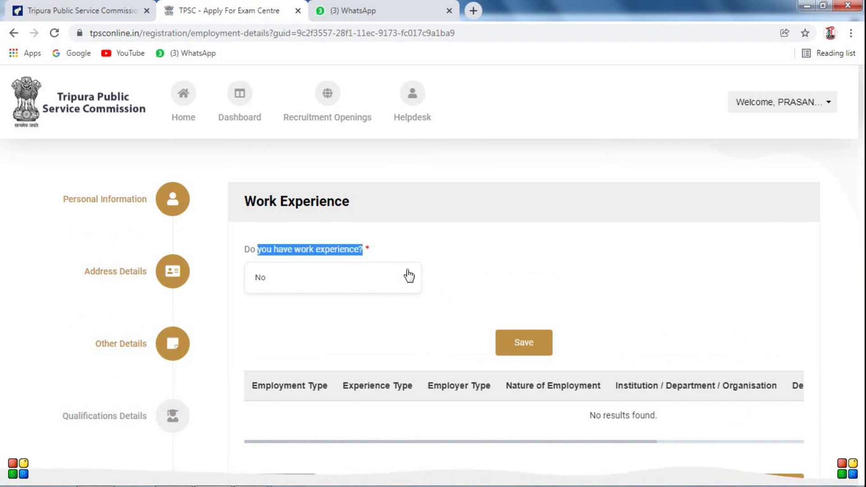
click(408, 275)
click(320, 339)
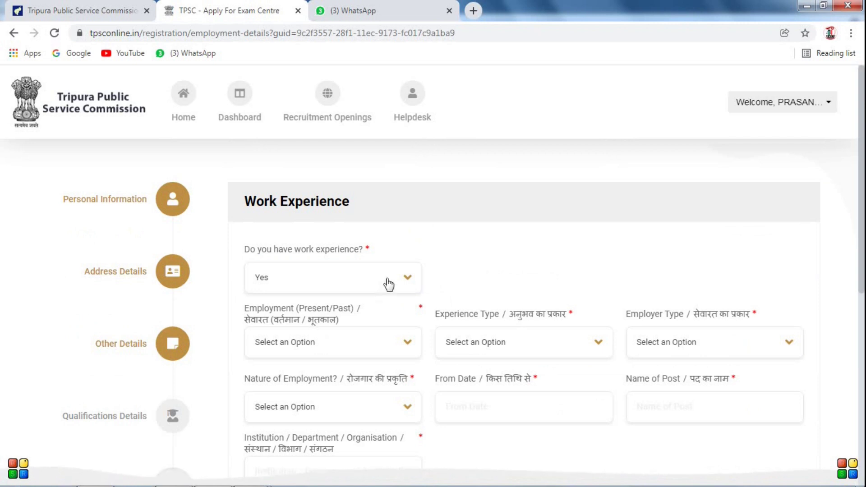
click(387, 284)
click(336, 358)
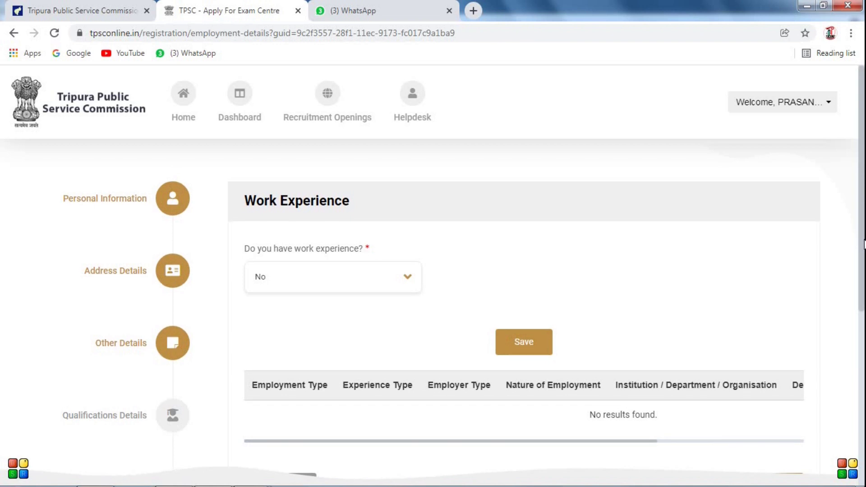
scroll(523, 315, down, 3)
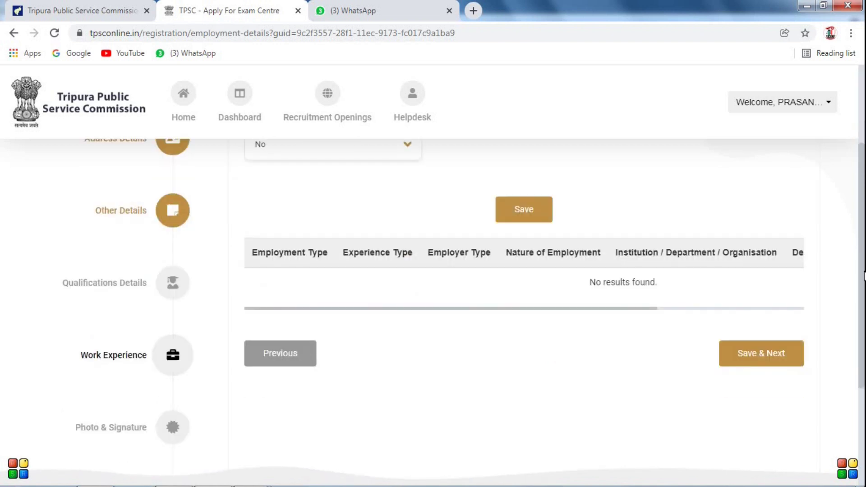
click(516, 213)
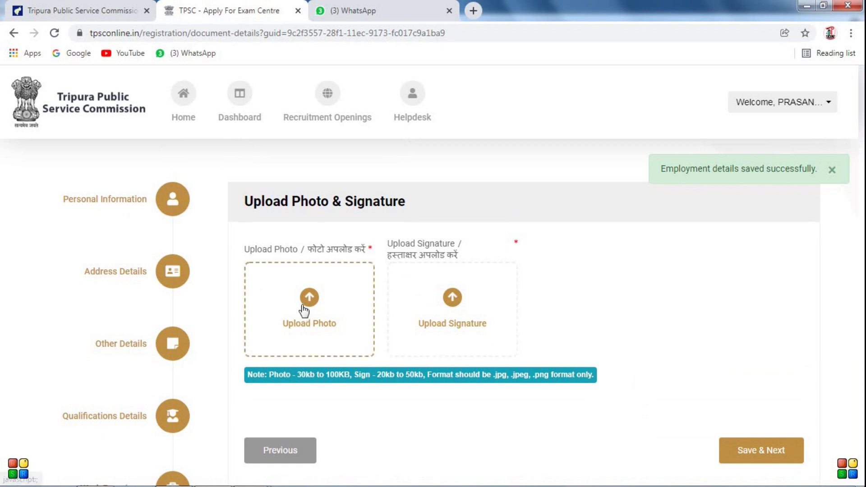
- Highlight the photo and signature size limits in the upload note
mouse_move(266, 482)
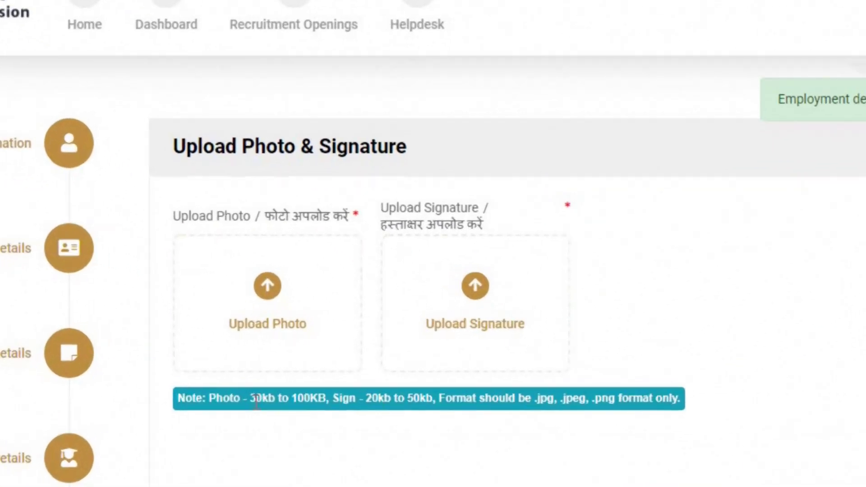
drag(268, 403, 316, 399)
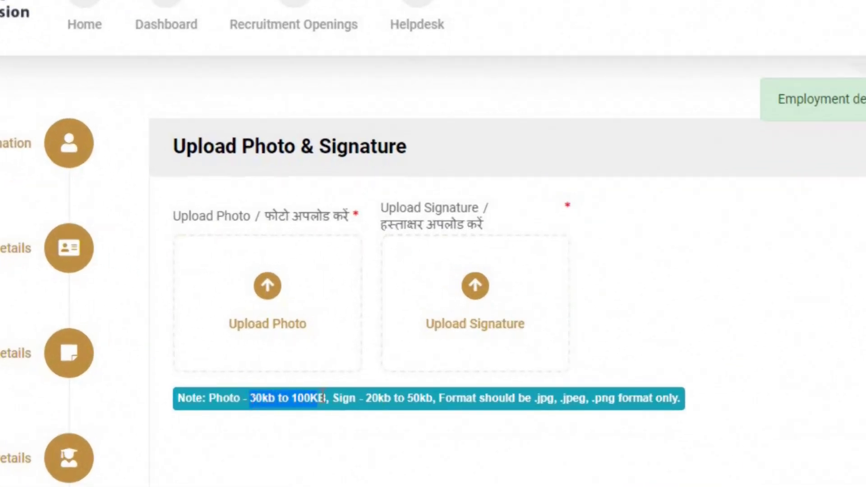
click(360, 398)
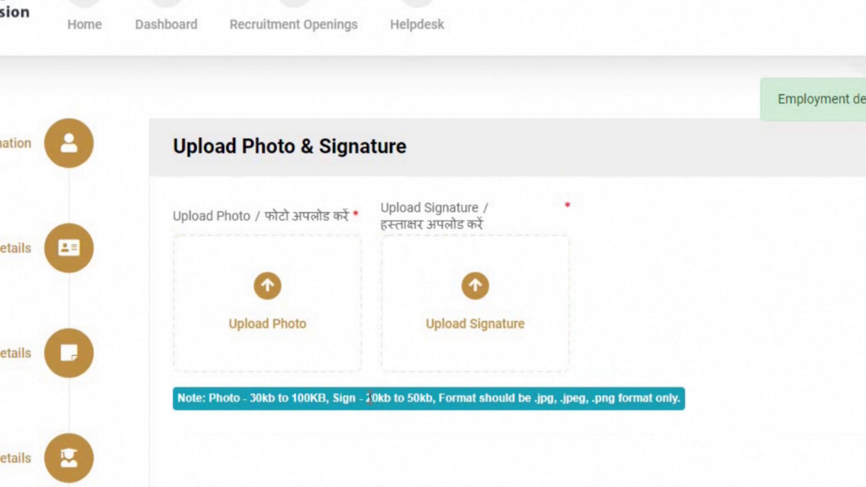
drag(370, 399, 445, 399)
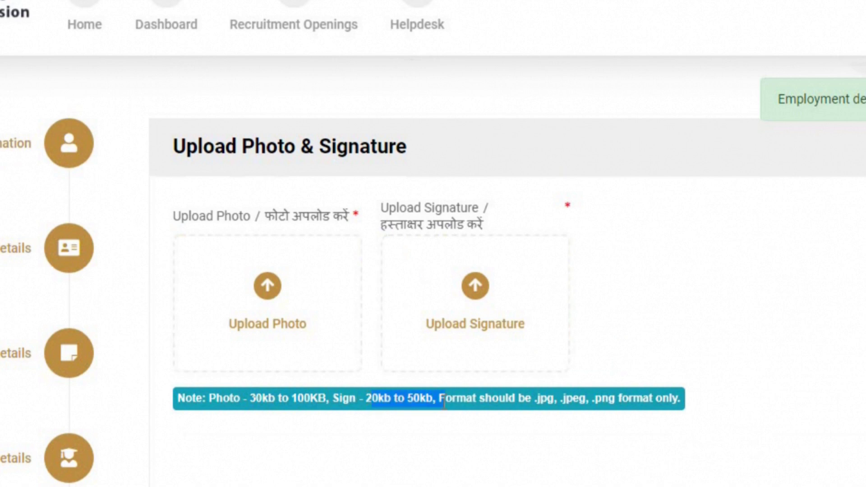
click(594, 411)
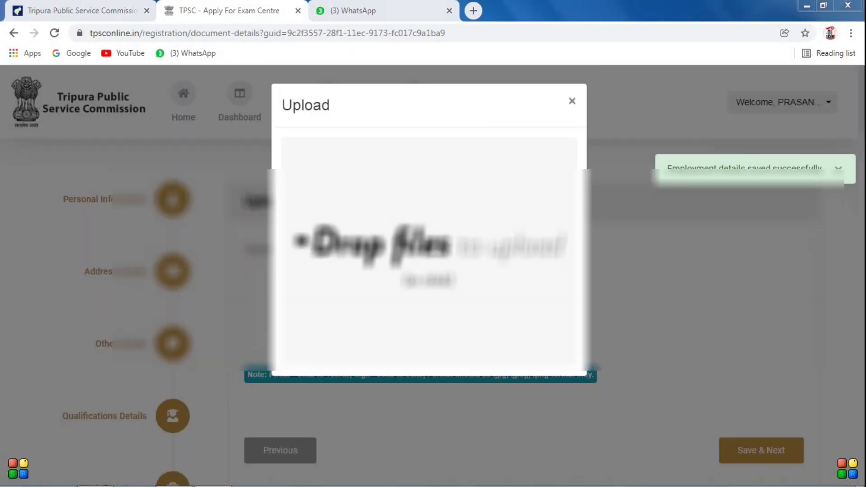
- Upload PHOTO as the applicant photo and SIGN as the signature, then save
click(433, 230)
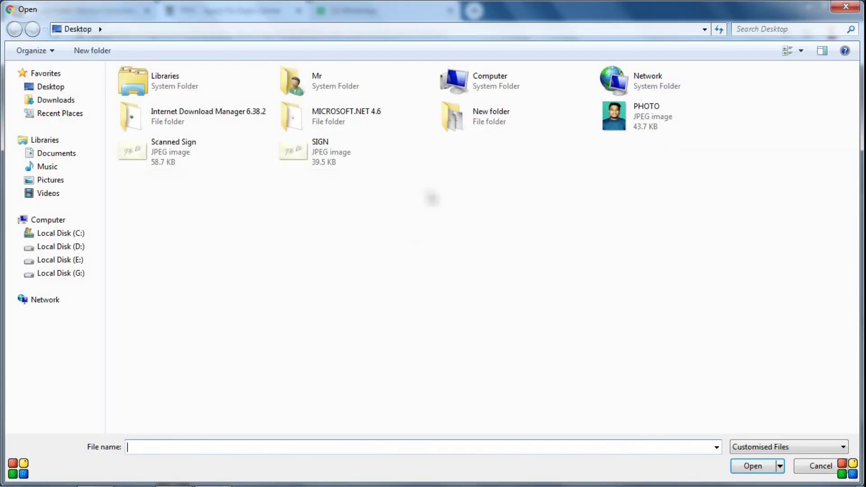
double_click(613, 121)
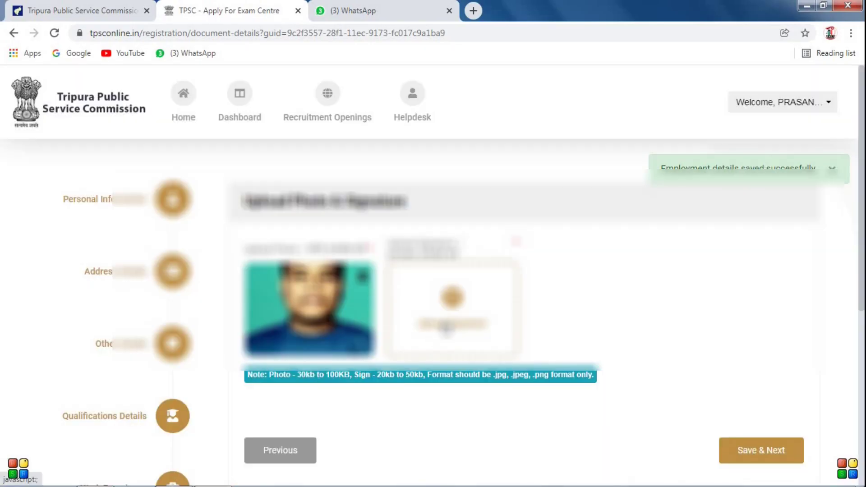
click(446, 327)
click(434, 268)
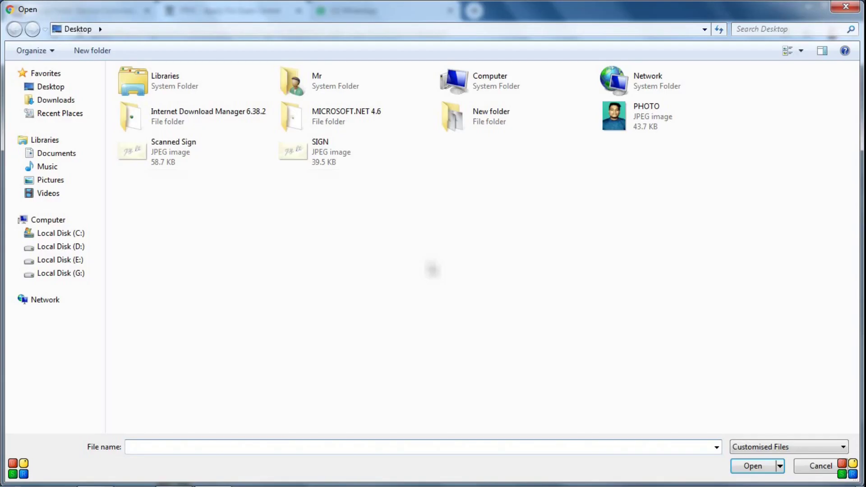
click(310, 154)
click(753, 466)
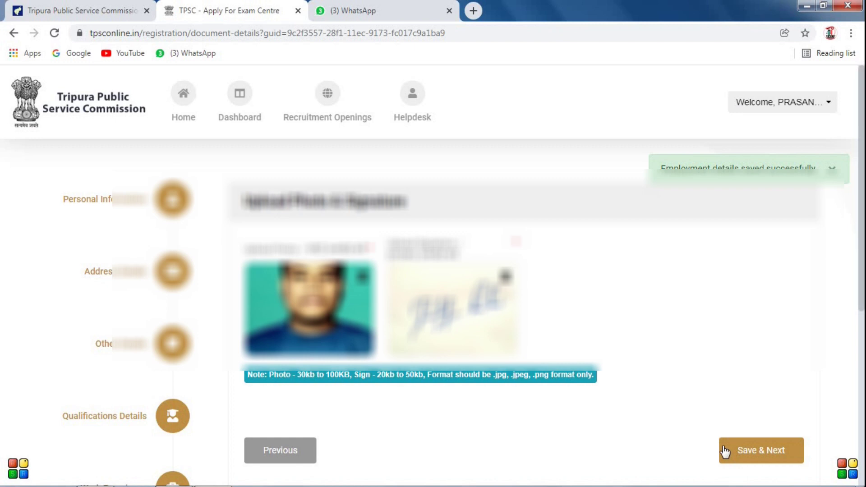
click(768, 451)
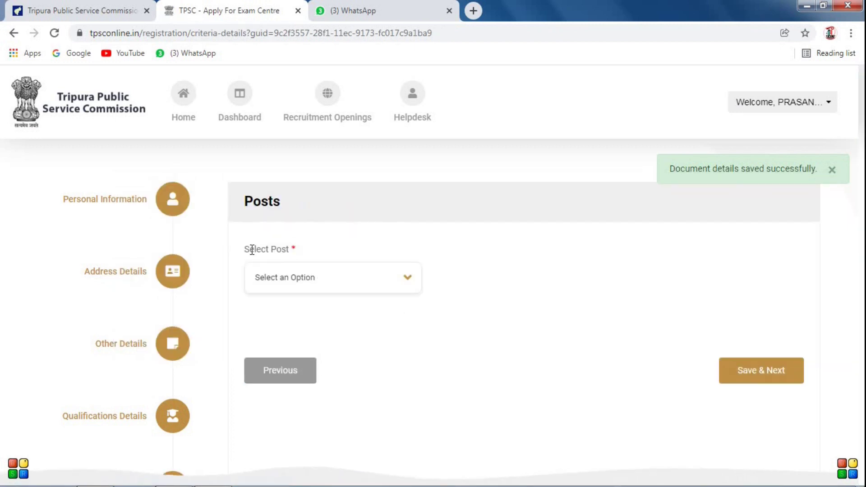
- Select the post L.D- Asstt- cum-Typist, Grade-VI
triple_click(281, 255)
click(334, 282)
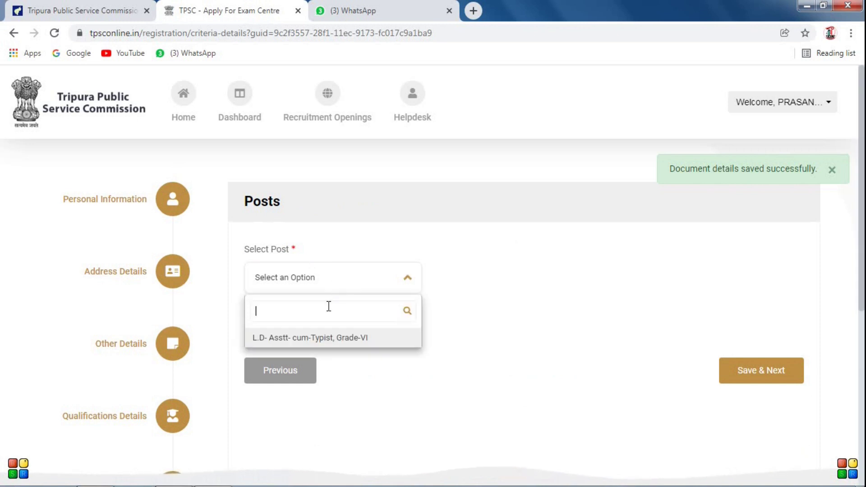
click(323, 339)
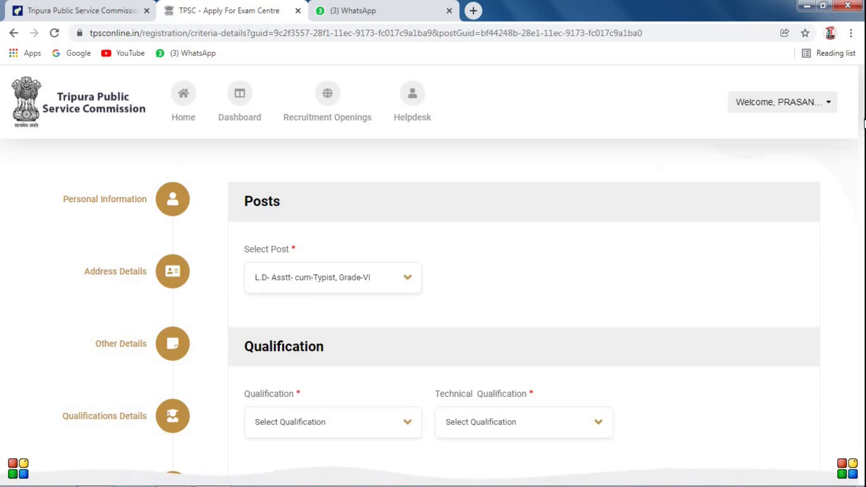
- Choose Intermediate(12th) Science and the typing-knowledge technical qualification, then save
scroll(672, 352, down, 5)
scroll(325, 356, up, 4)
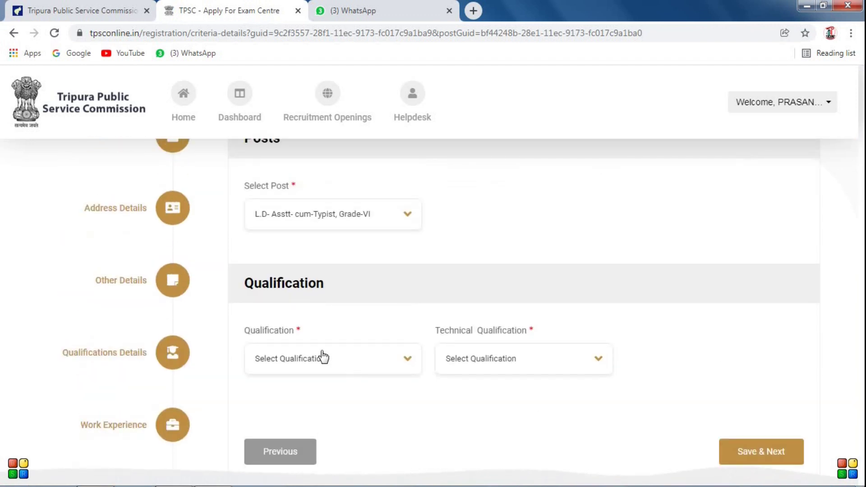
click(350, 360)
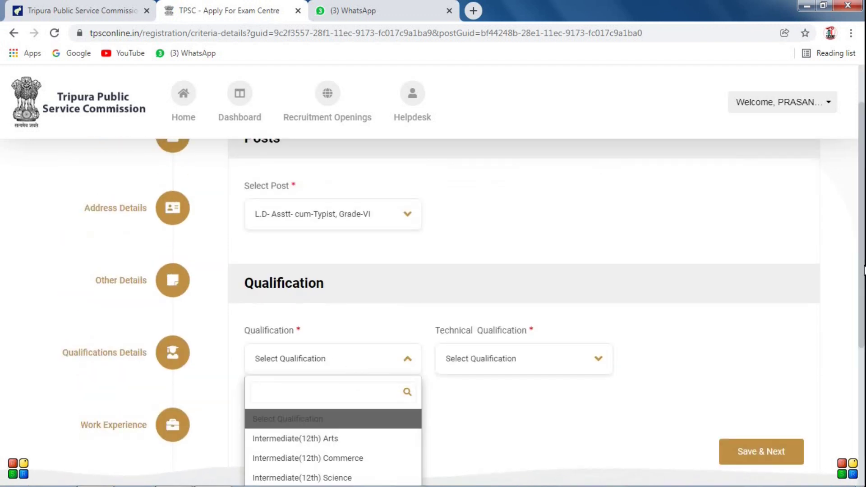
scroll(864, 322, down, 3)
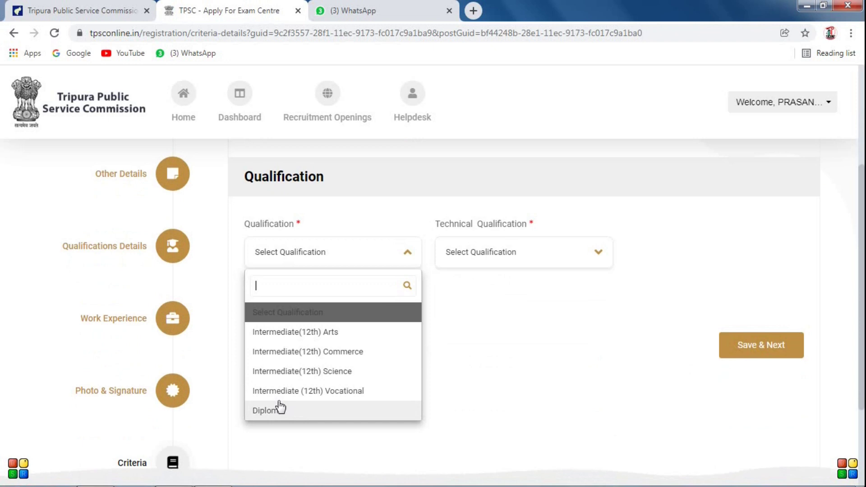
click(303, 372)
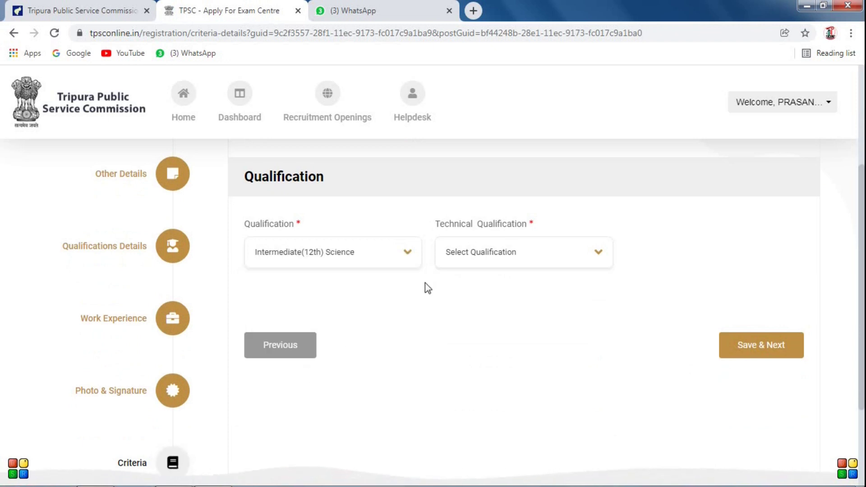
click(529, 254)
click(517, 347)
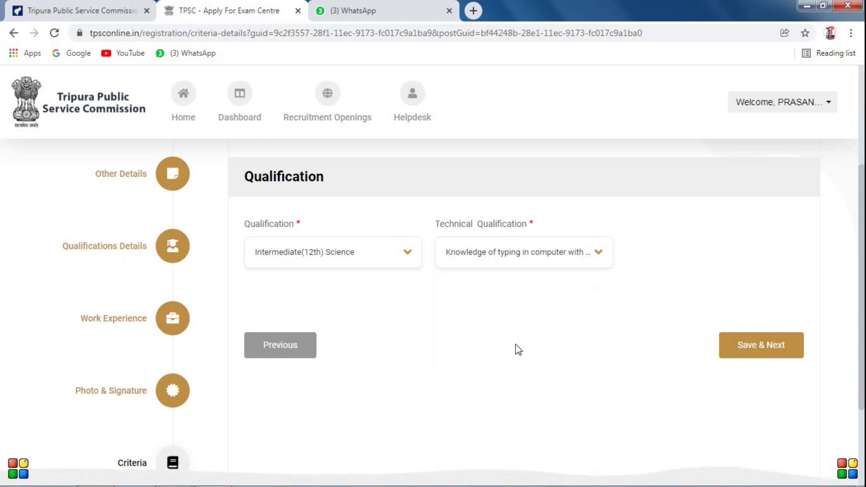
click(763, 354)
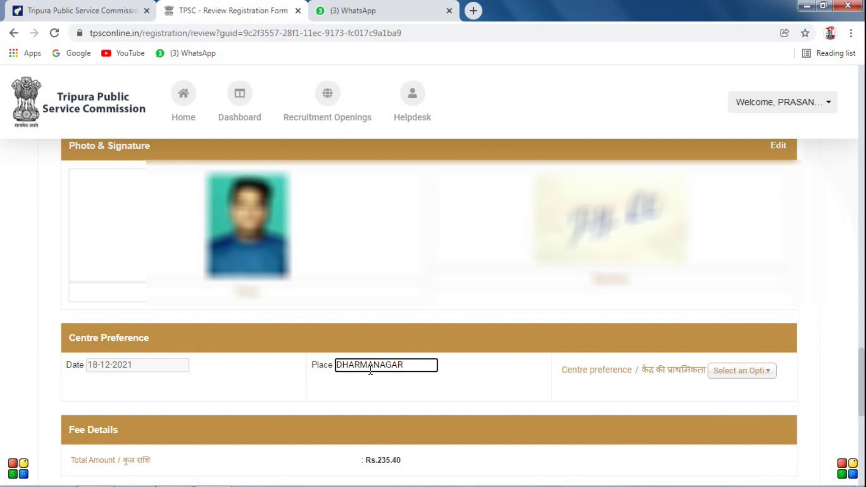
- Choose Dharmanagar as the preferred exam centre
click(720, 372)
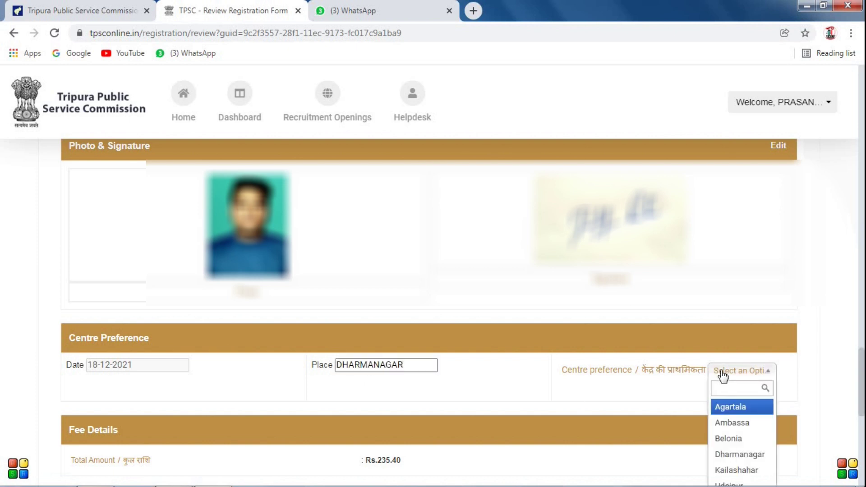
scroll(722, 388, down, 4)
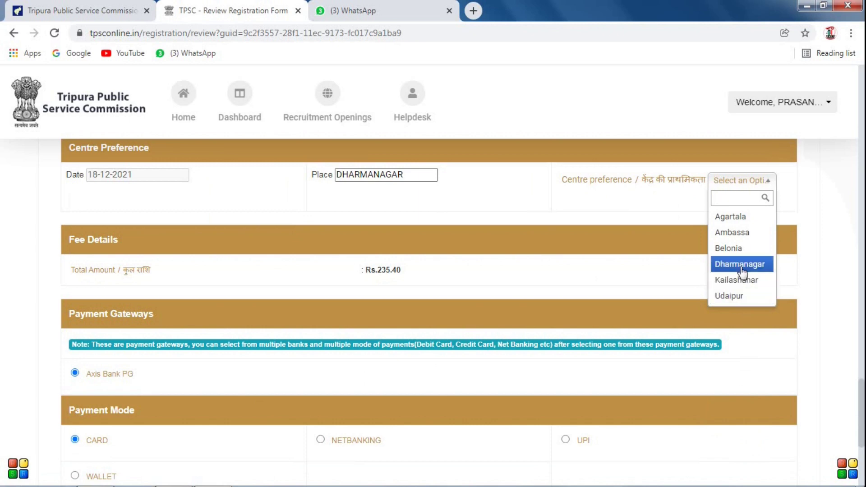
click(739, 265)
- Review the fee details, highlighting the Rs.235.40 total amount
drag(864, 402, 864, 112)
scroll(865, 113, down, 15)
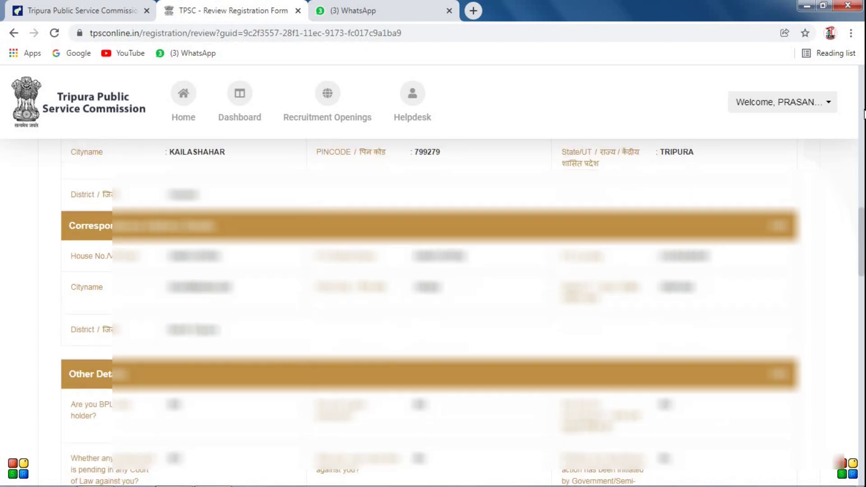
scroll(865, 113, down, 10)
scroll(864, 113, up, 6)
scroll(865, 113, down, 6)
drag(68, 173, 132, 174)
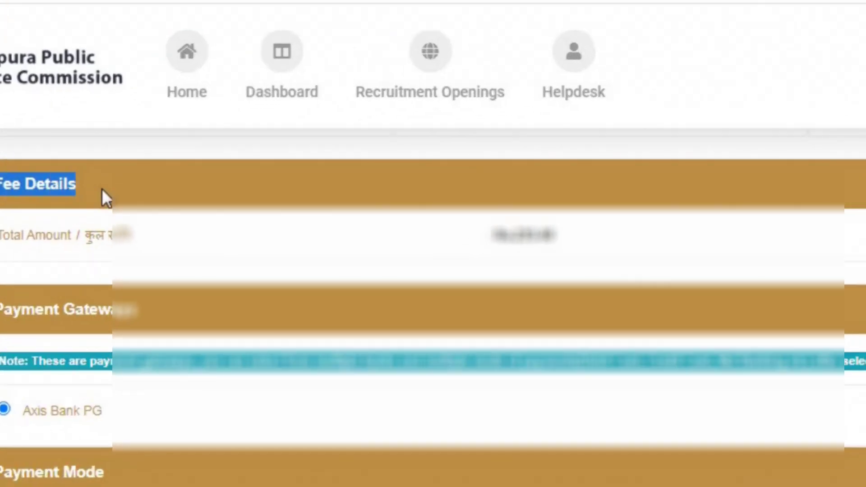
click(132, 174)
drag(567, 236, 494, 236)
click(562, 249)
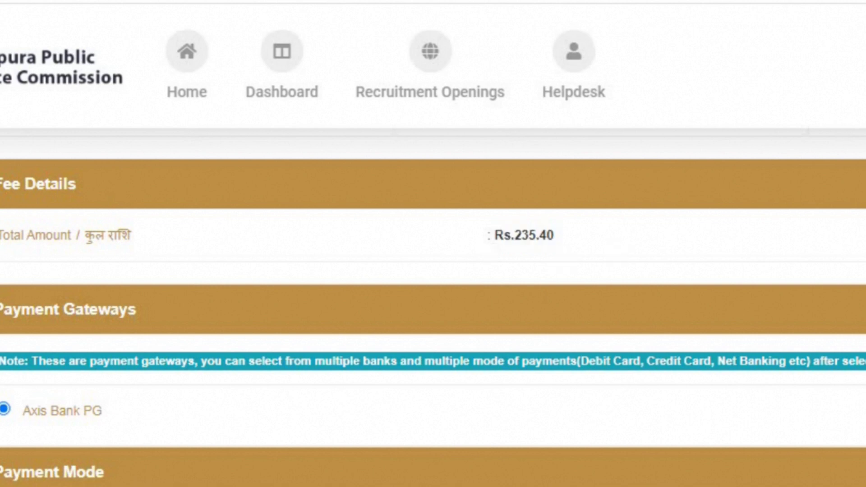
scroll(425, 467, down, 1)
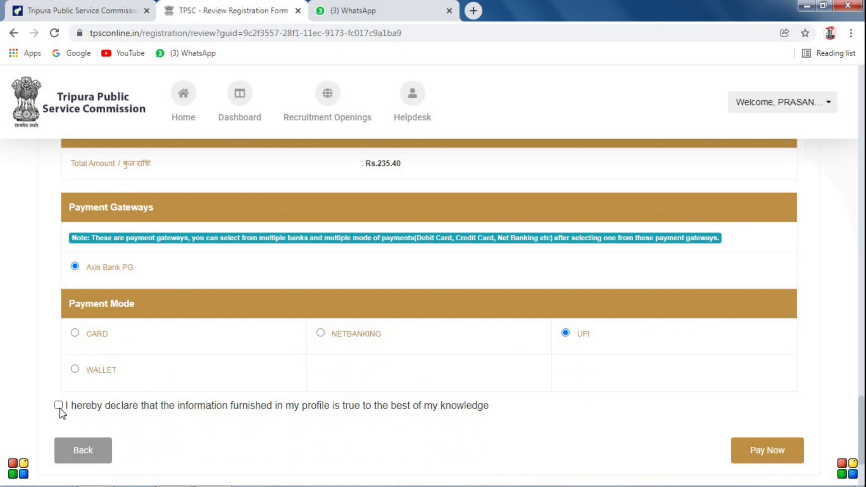
- Agree to the declaration and pay Rs.235.40 by UPI using the applicant's UPI ID
click(773, 455)
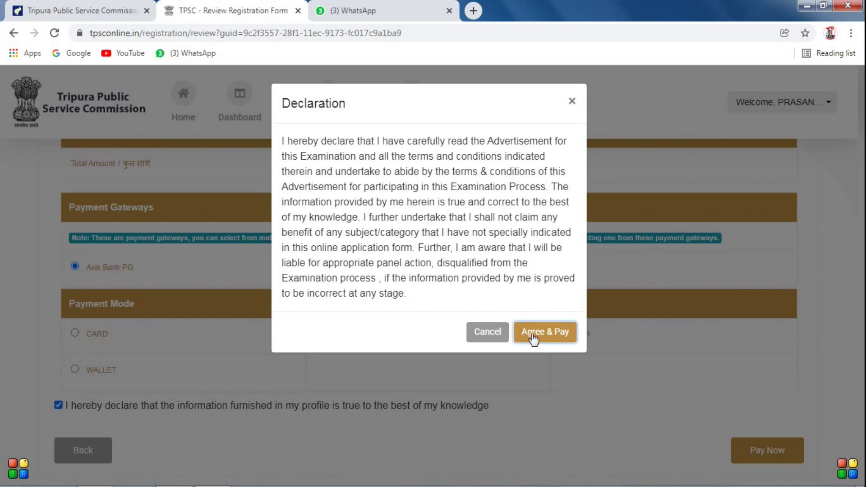
click(533, 334)
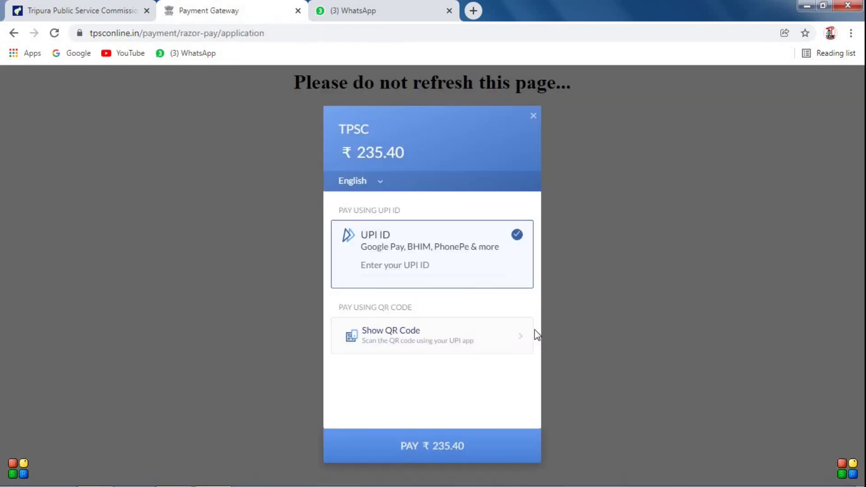
click(414, 265)
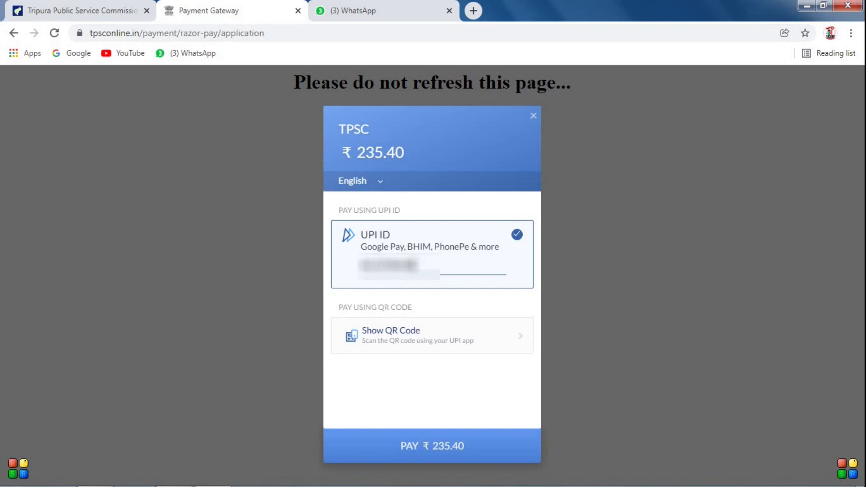
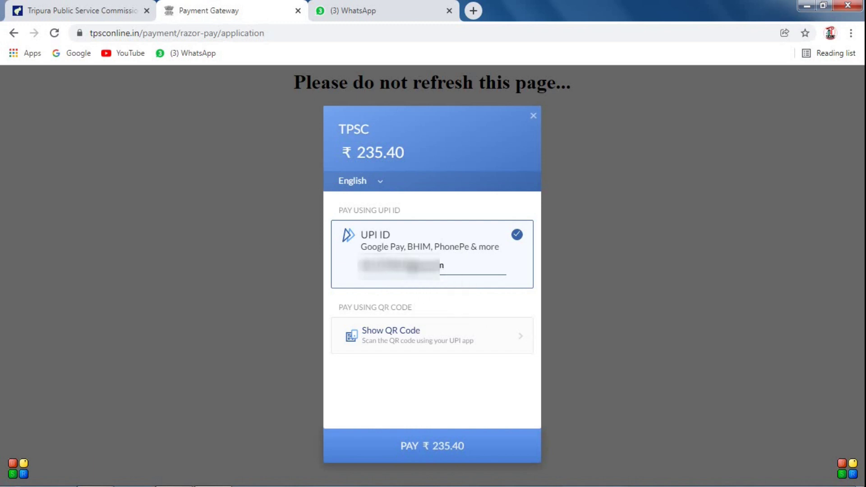
click(440, 445)
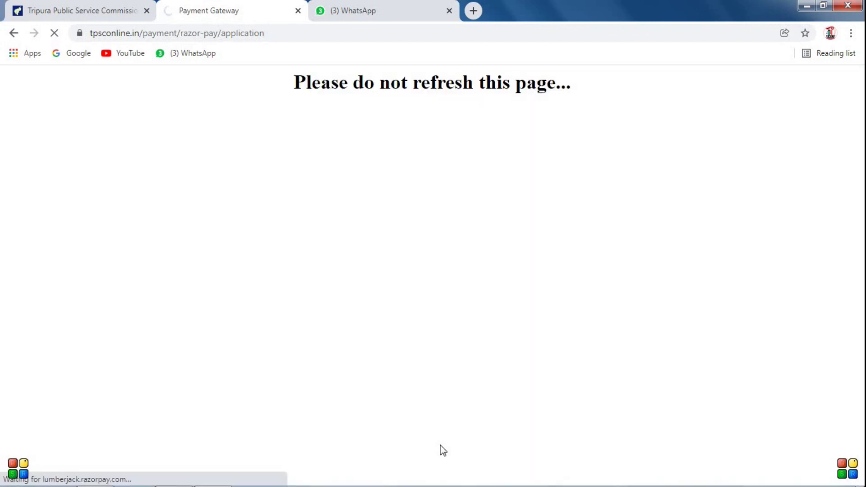
scroll(429, 271, down, 3)
triple_click(487, 266)
- Open the printable application preview and print it with Ctrl+P
click(402, 396)
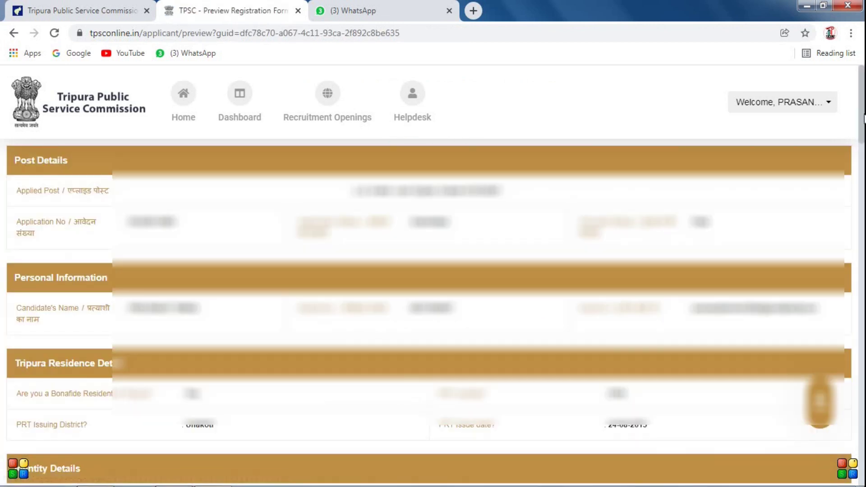
scroll(864, 154, down, 4)
drag(864, 154, 864, 120)
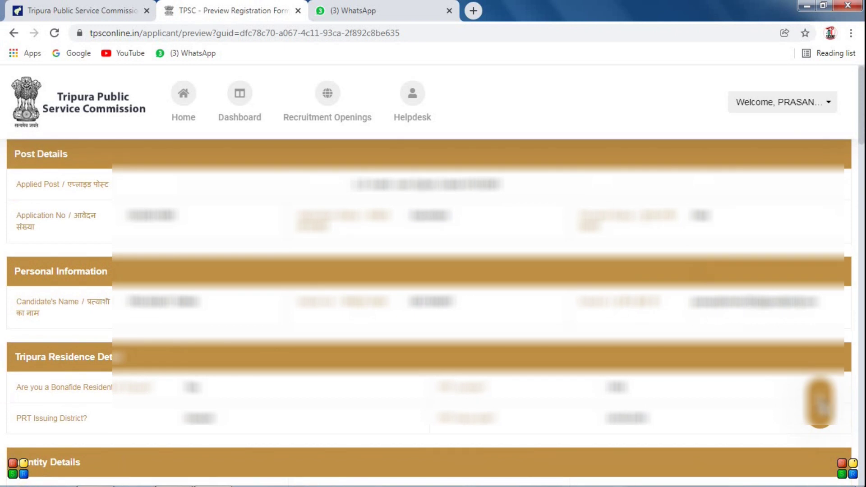
key(ctrl+p)
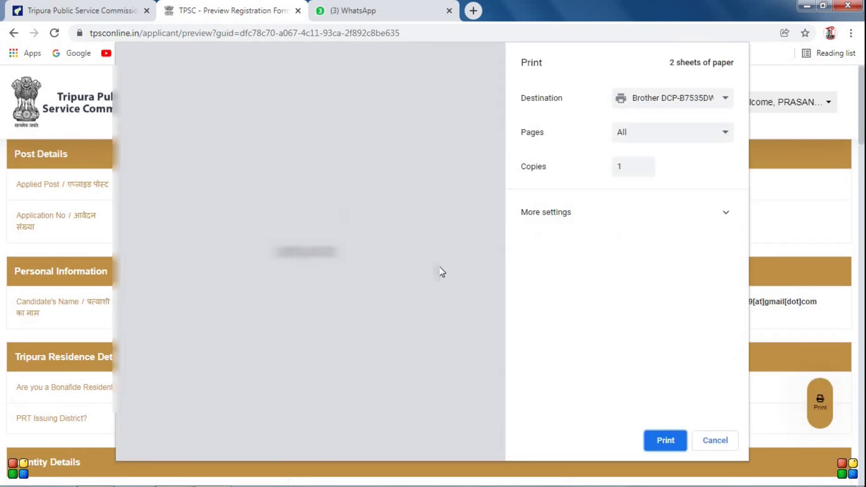
click(698, 233)
drag(744, 306, 737, 401)
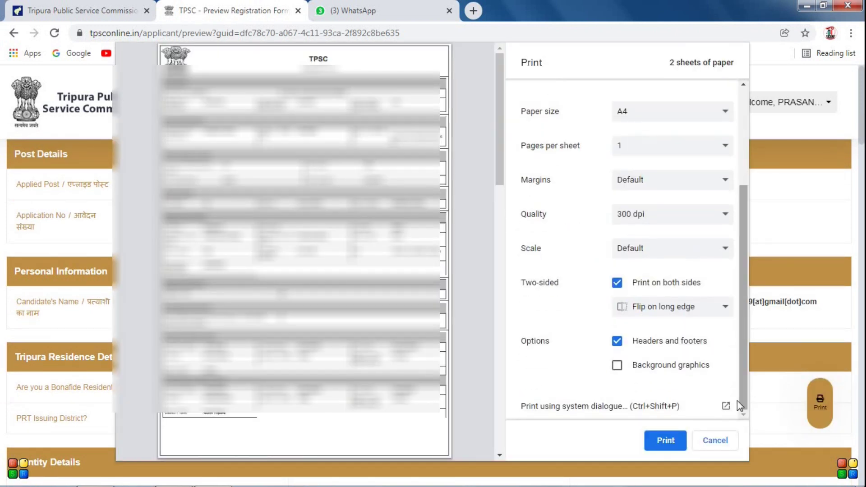
click(665, 442)
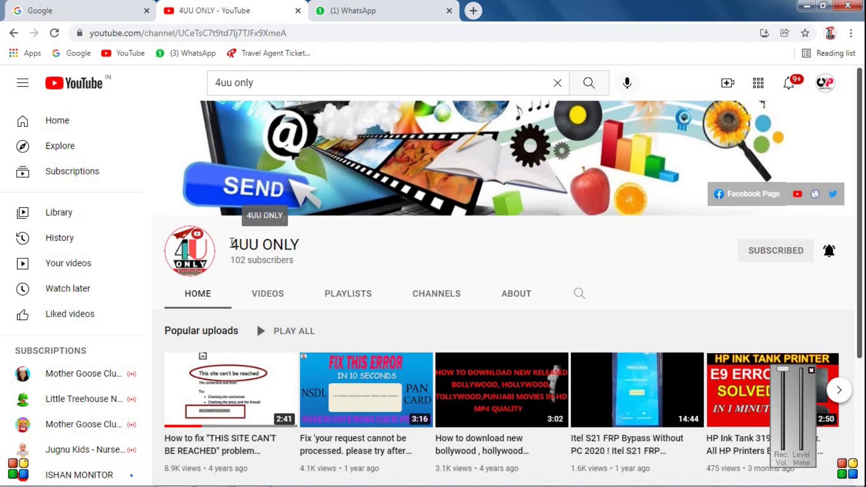
drag(229, 242, 309, 244)
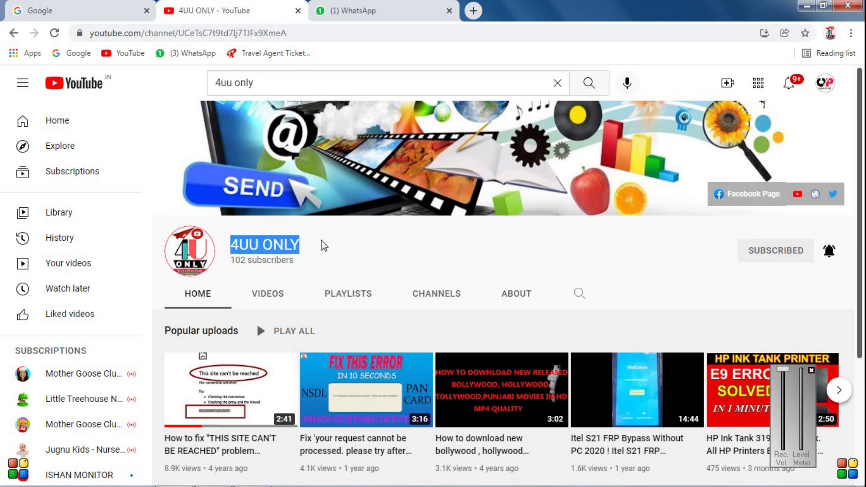
click(321, 241)
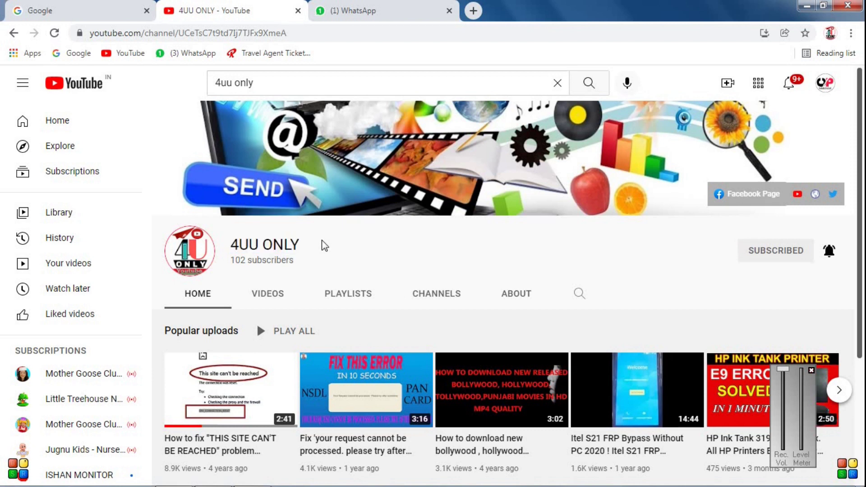